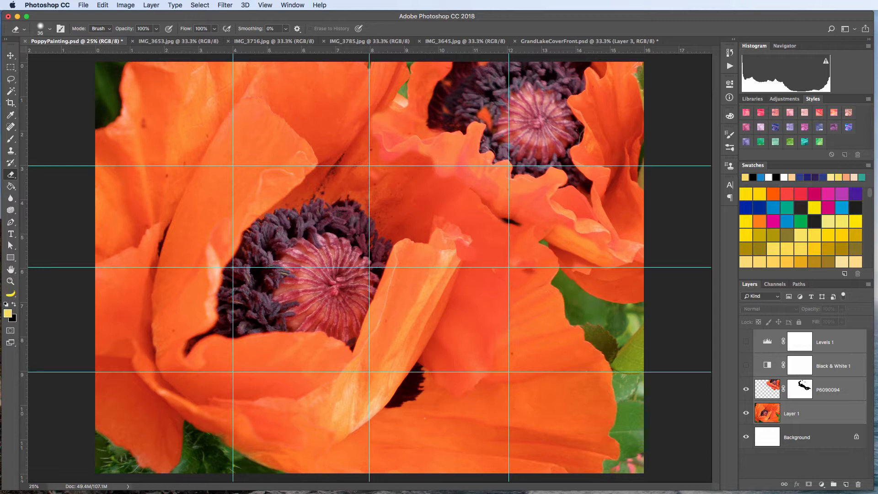
Hide the P6090094 layer to examine the base poppy photo alone, and show it again
left_click(746, 389)
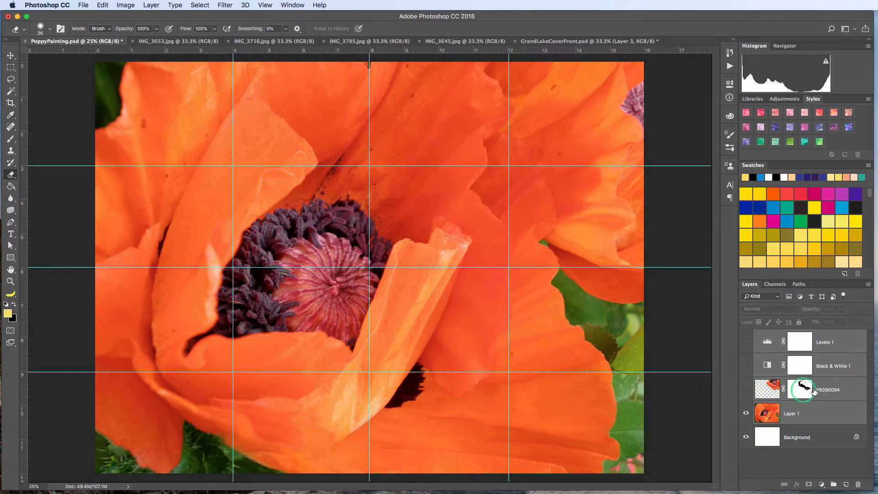
left_click(758, 390)
left_click(298, 274)
left_click(745, 389)
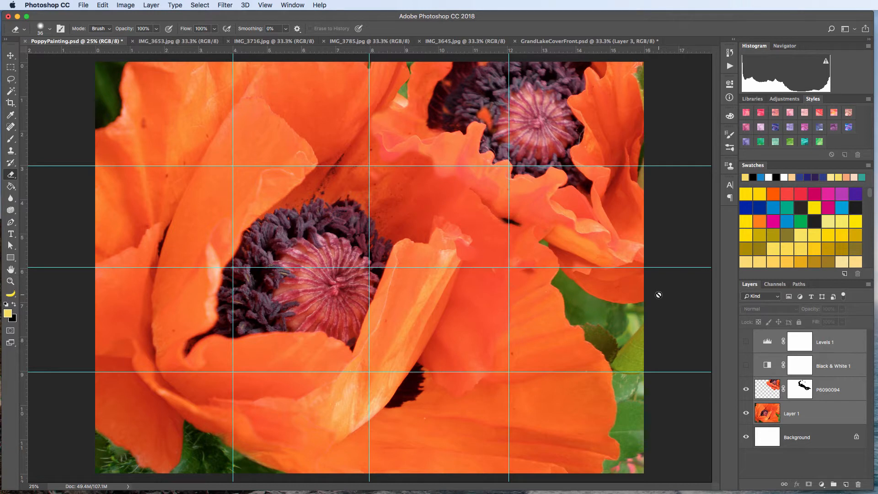
Create a blank 20 by 15 inch RGB document at 300 pixels/inch, and close it again
left_click(83, 4)
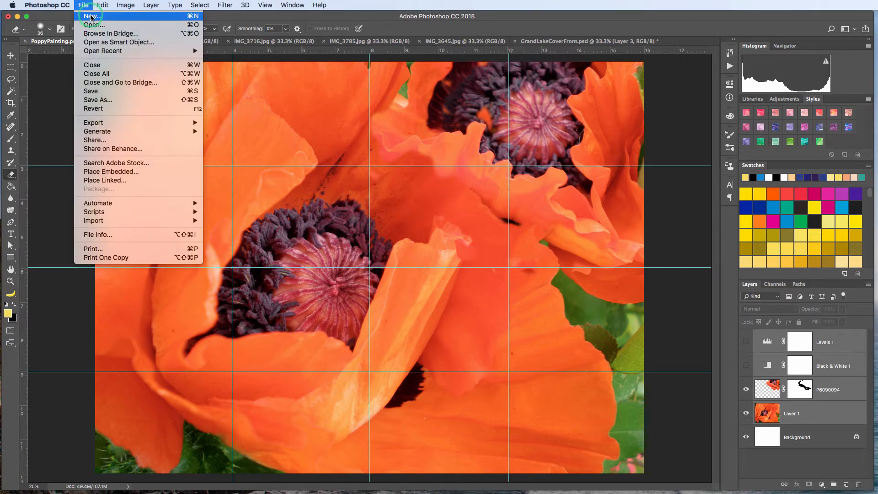
left_click(91, 17)
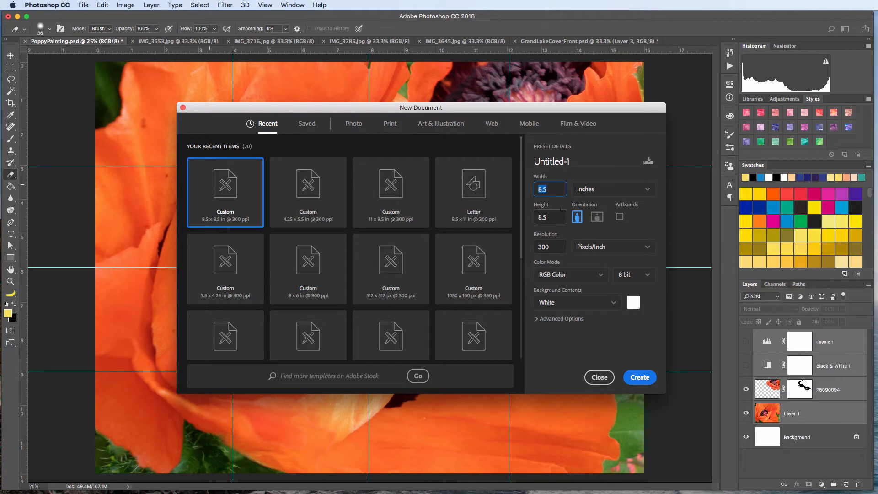
key("Tab")
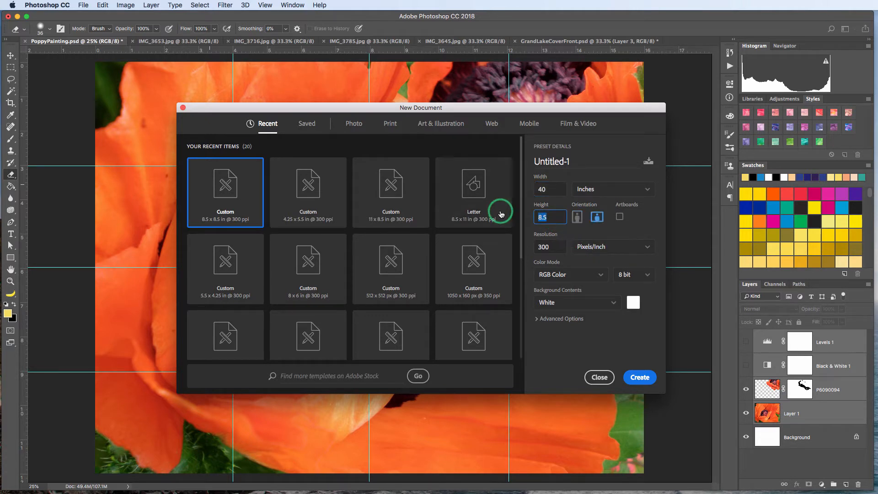
type("30")
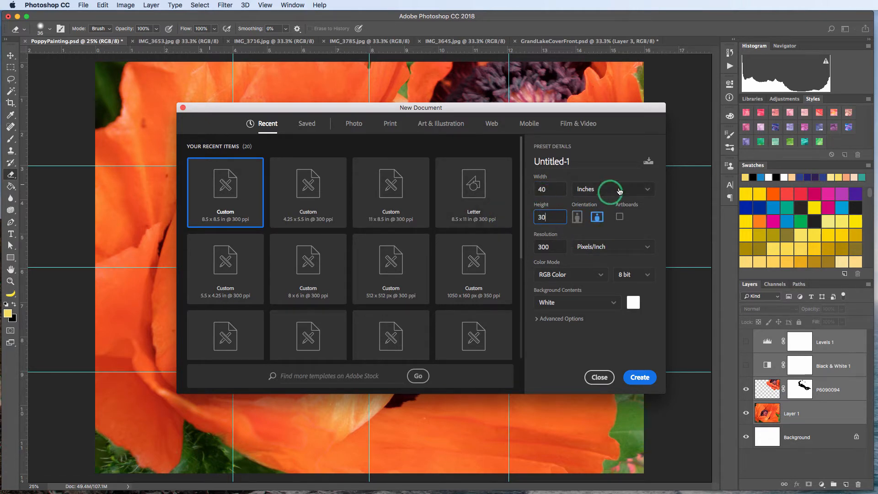
left_click_drag(547, 188, 513, 191)
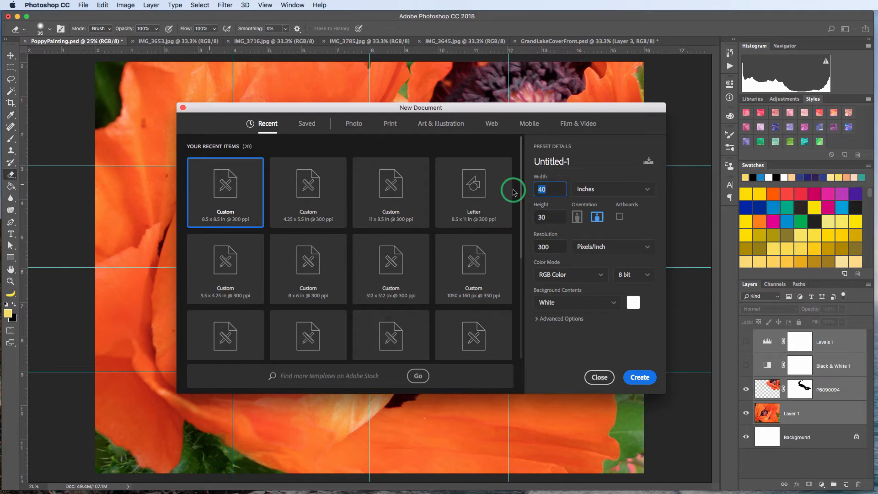
left_click_drag(557, 217, 519, 222)
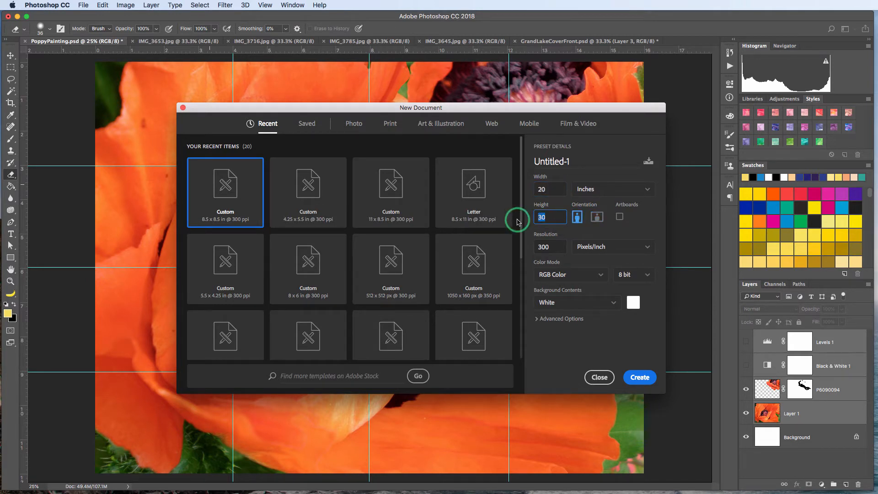
left_click(653, 378)
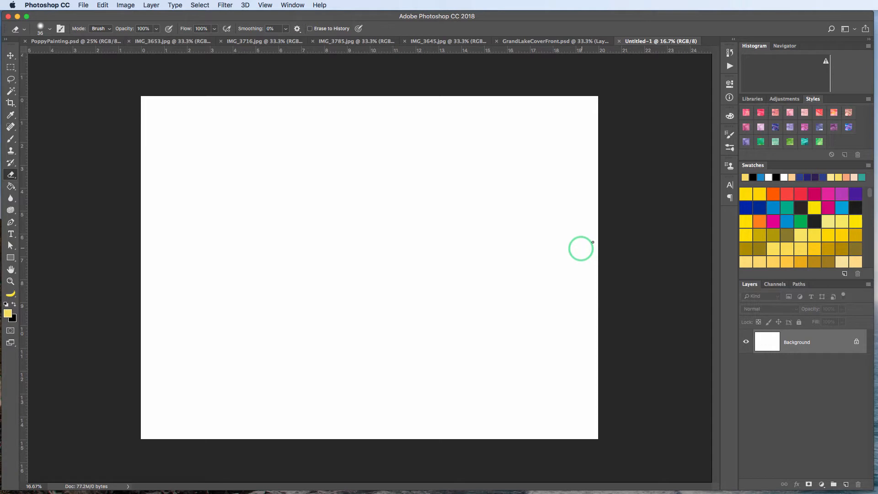
left_click(619, 40)
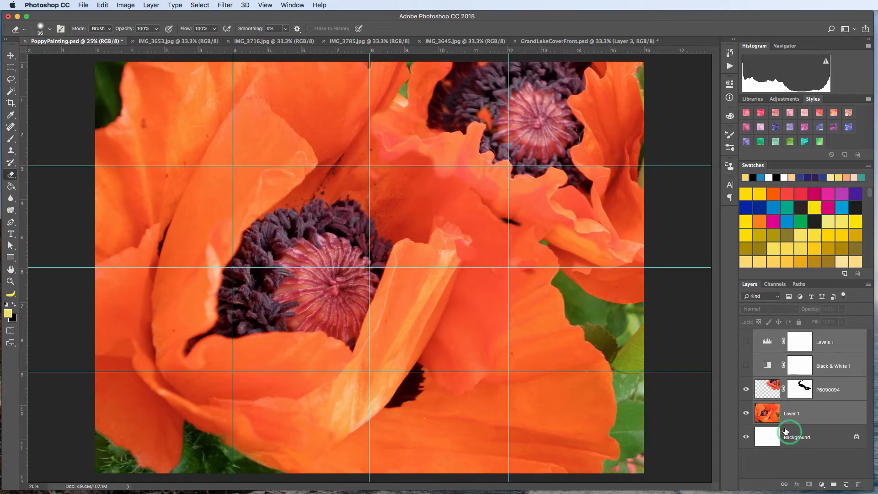
Toggle the P6090094 layer's visibility to compare the composition with and without the second poppy
left_click(746, 389)
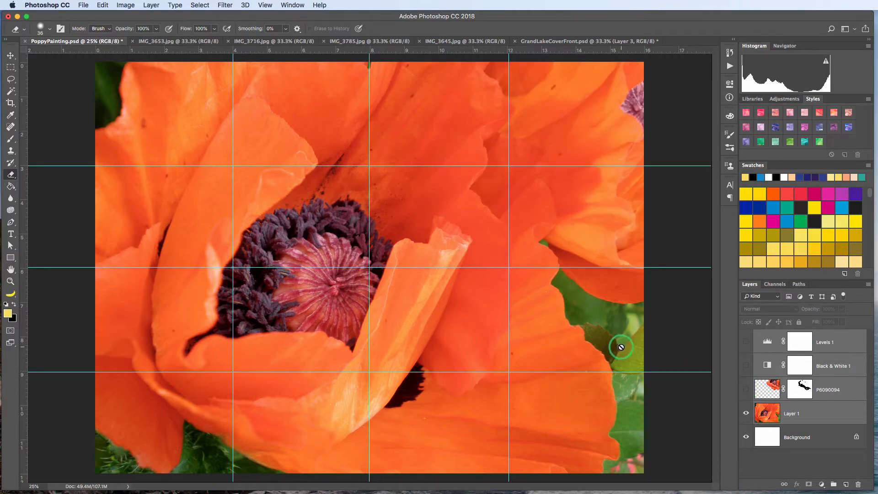
left_click(747, 390)
left_click(747, 389)
left_click(745, 390)
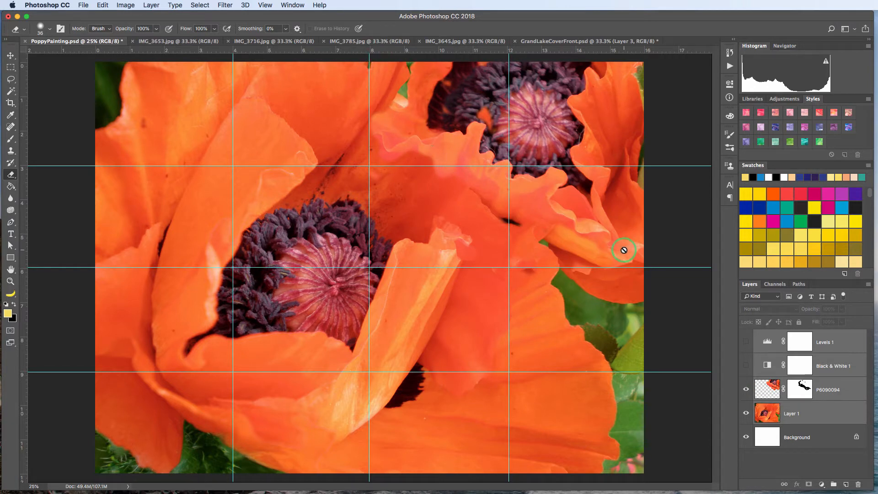
Make P6090094 the only active layer and target its image instead of its mask
left_click(816, 394)
left_click(803, 391)
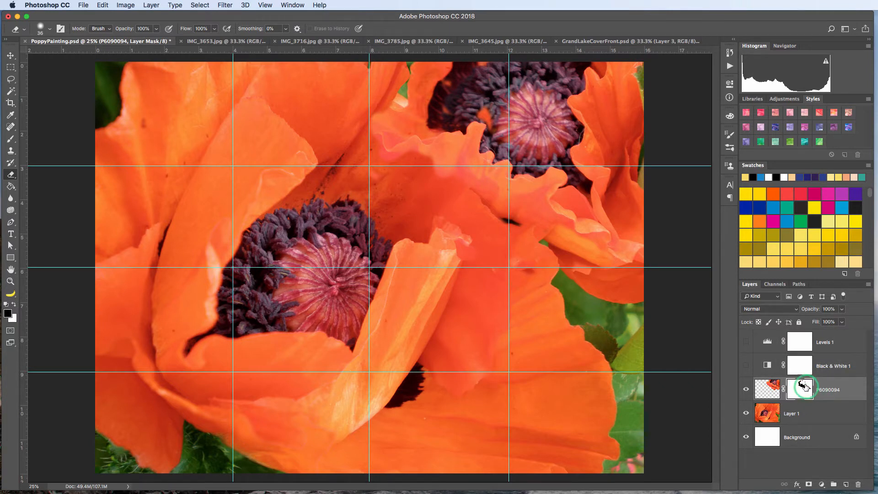
left_click(776, 389)
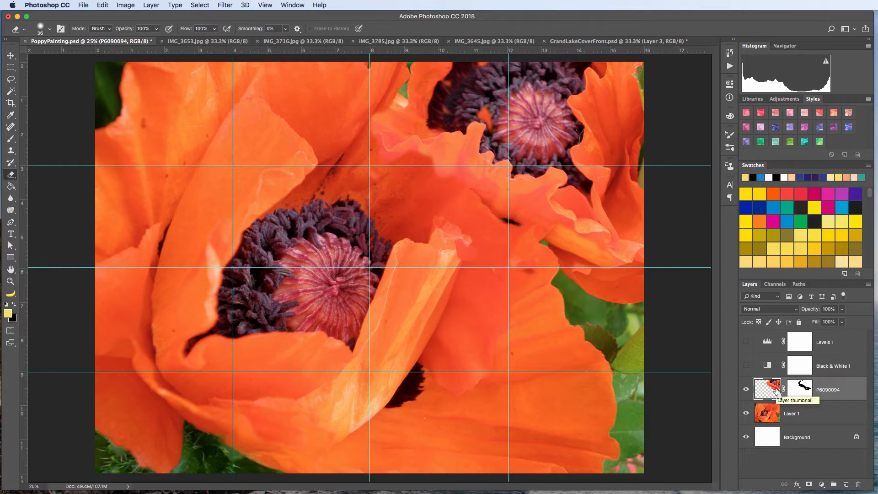
Duplicate the P6090094 layer and undo the duplication
key("super+j")
key("super+z")
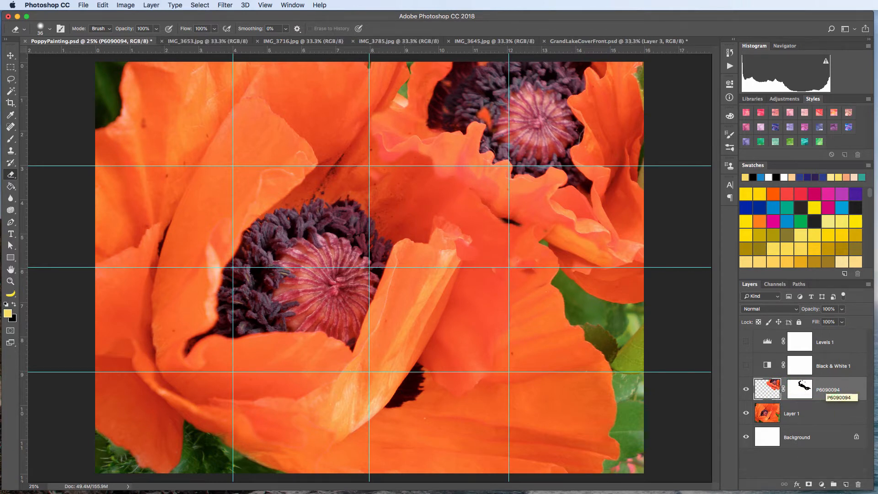
Place the original P6090094 JPG photo from the file browser into the poppy document as a new layer
key("super+Tab")
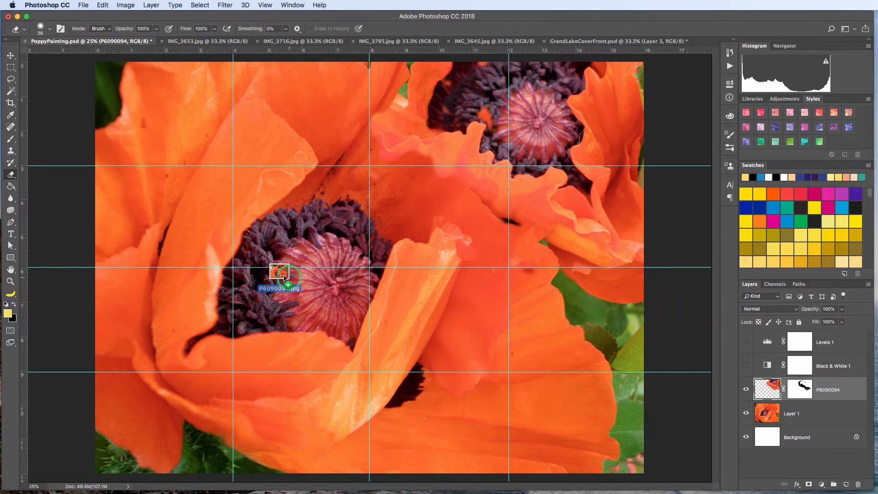
left_click_drag(280, 274, 284, 278)
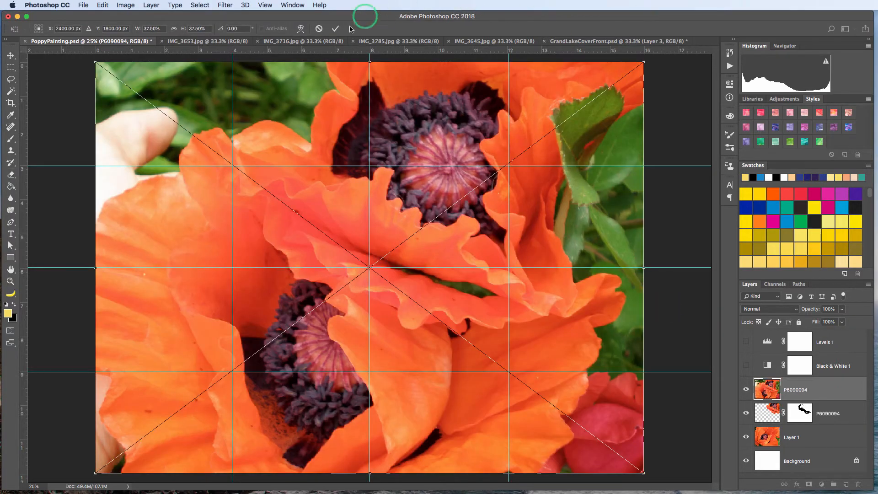
left_click(335, 30)
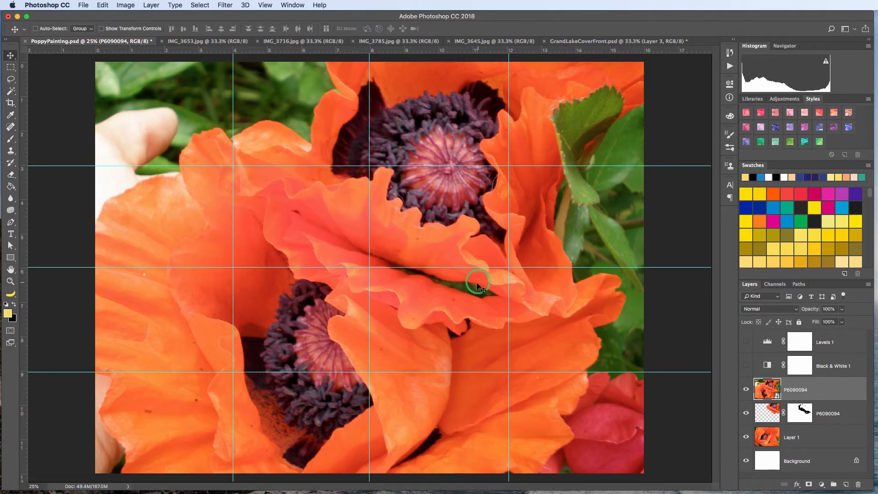
Move the placed photo so its rear poppy sits near the canvas's upper right, and hide the already masked P6090094 layer
left_click_drag(479, 328, 551, 309)
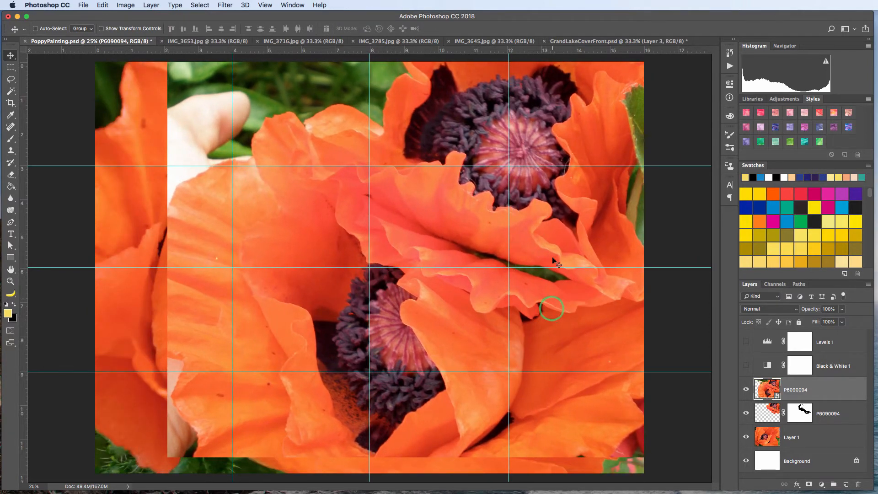
left_click(746, 414)
mouse_move(590, 214)
left_mouse_down()
mouse_move(577, 201)
mouse_move(593, 213)
left_mouse_up()
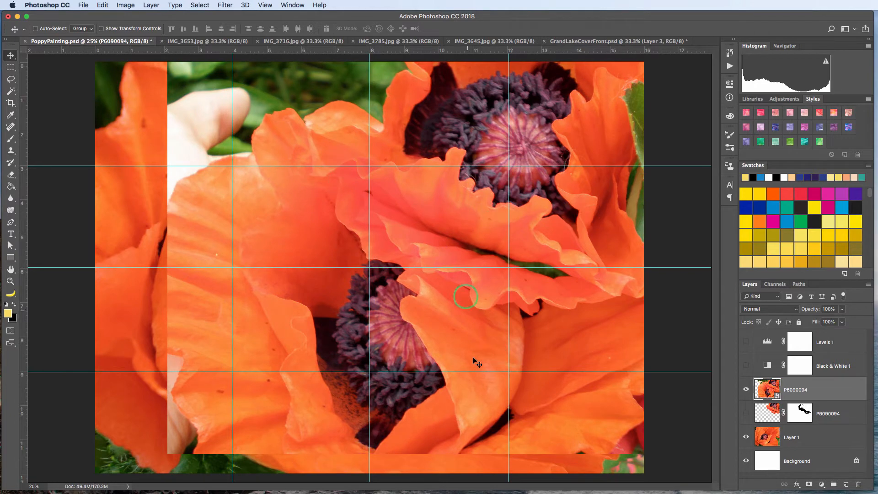
Compare the canvas without the placed photo, and add a white layer mask to the placed photo's layer
left_click(746, 389)
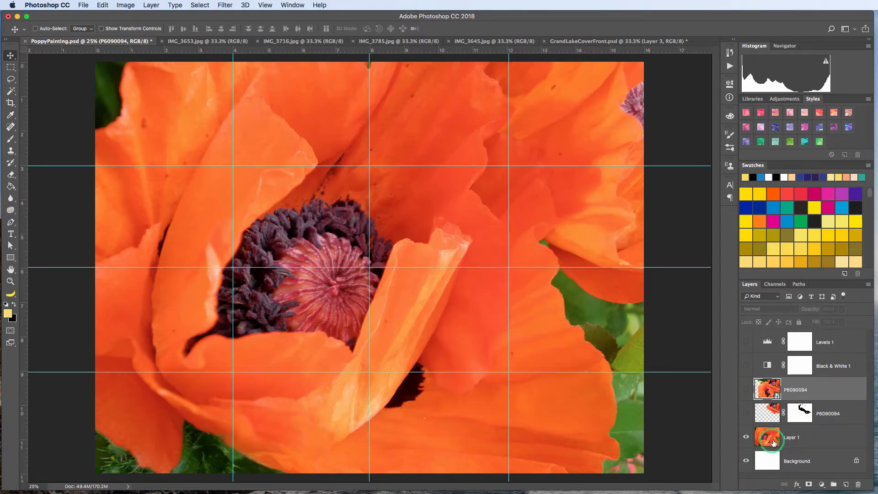
left_click(746, 389)
left_click(793, 391)
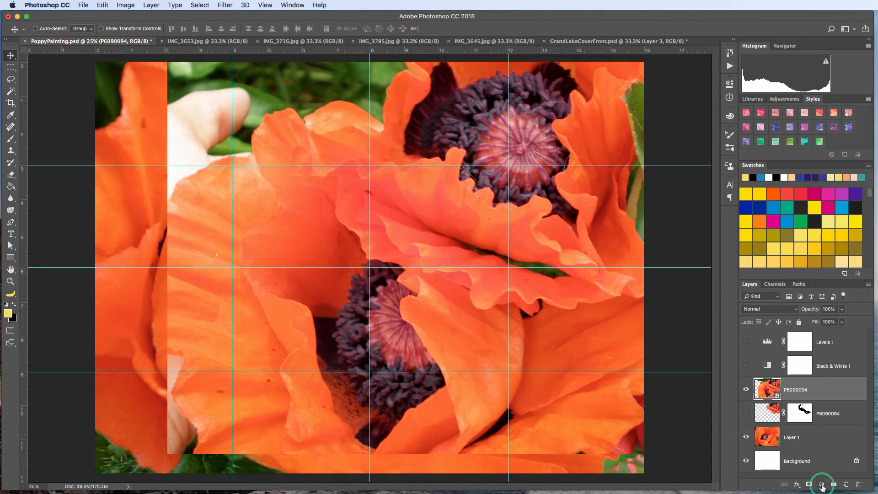
left_click(821, 484)
left_click(810, 484)
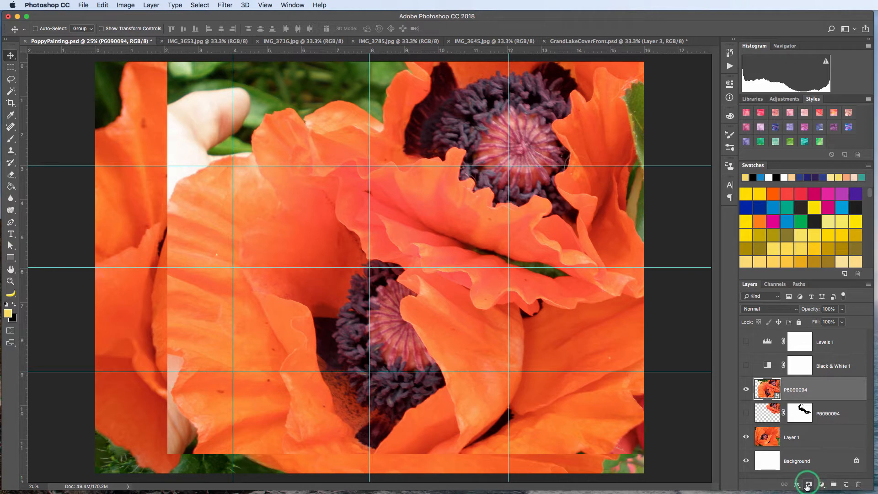
left_click(808, 484)
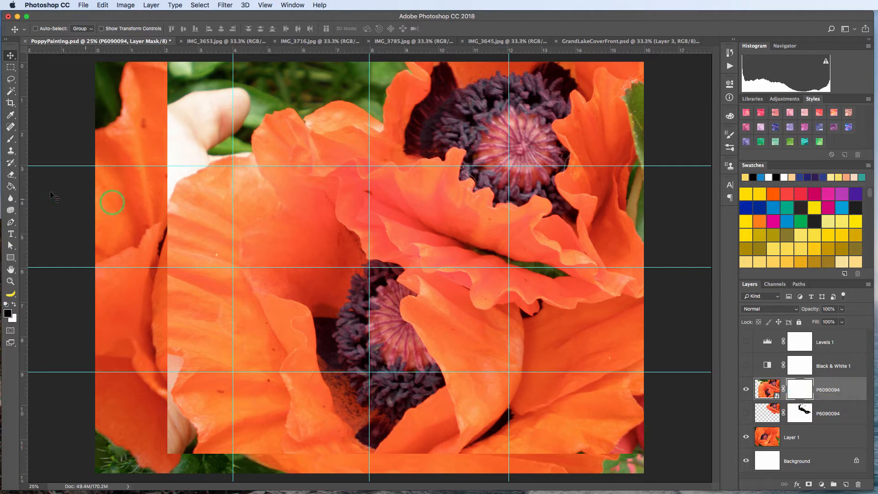
Set up the Brush tool with a soft round tip of 268 px for painting black on the mask
left_click(10, 139)
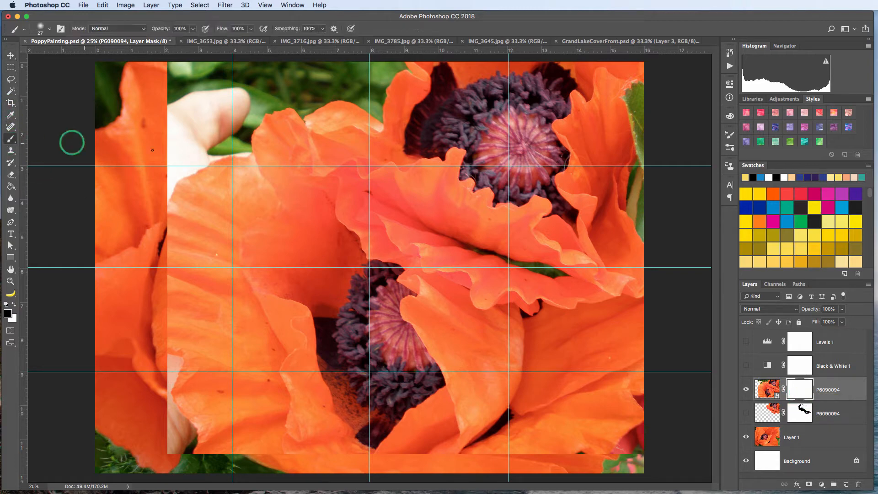
left_click(50, 31)
left_click(82, 119)
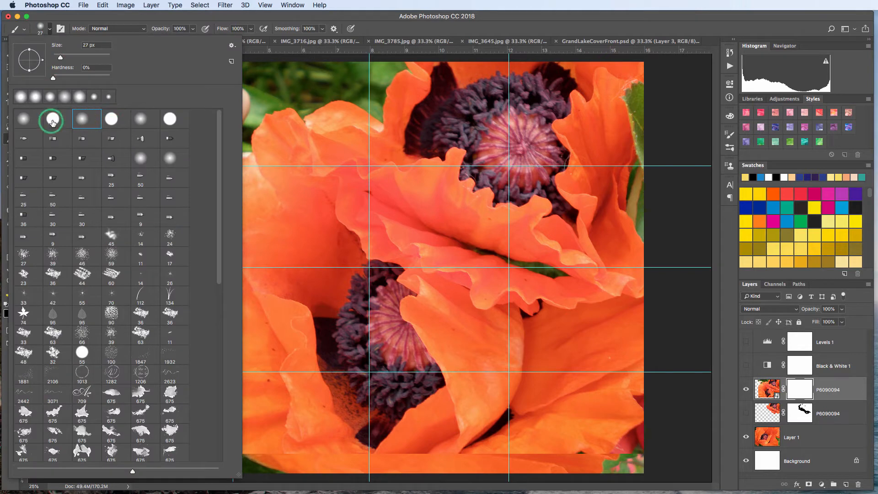
left_click(53, 121)
left_click(505, 15)
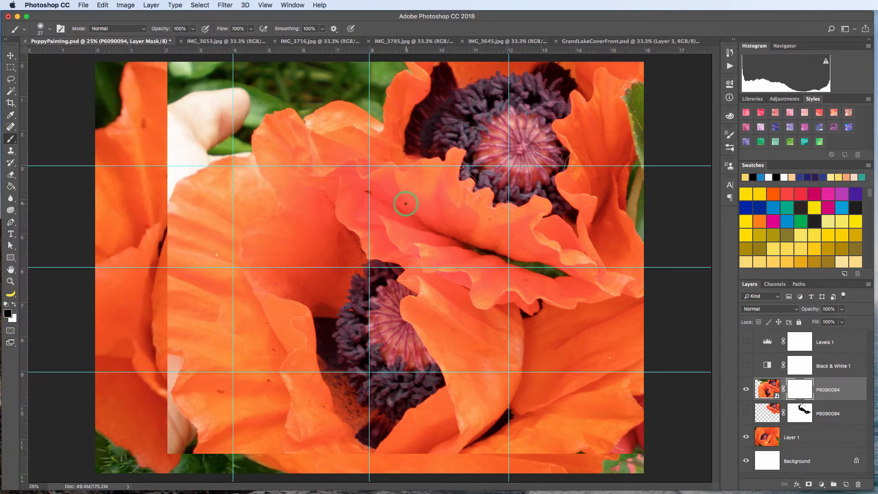
left_click_drag(406, 204, 422, 211)
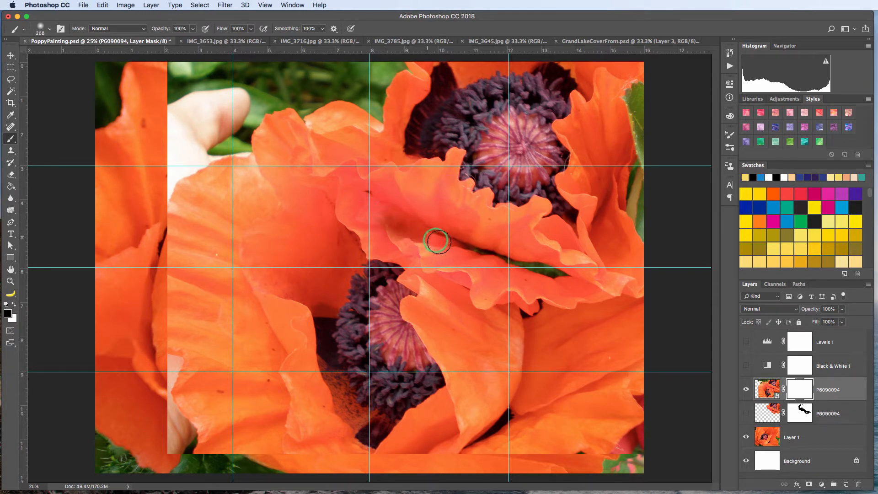
Hide Layer 1 and paint black on the mask along the rear poppy's lower petal edge, up and around its upper-left side
mouse_move(437, 241)
left_mouse_down()
mouse_move(638, 306)
mouse_move(564, 319)
mouse_move(351, 233)
mouse_move(426, 253)
left_mouse_up()
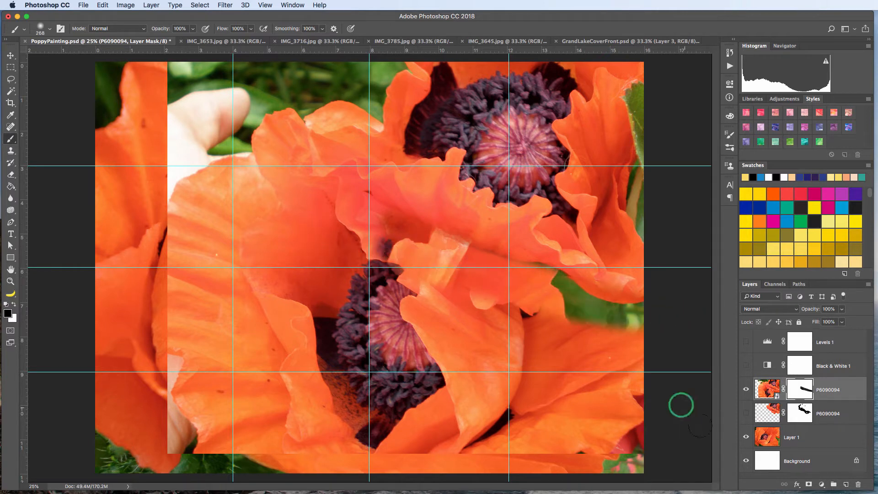
left_click(745, 438)
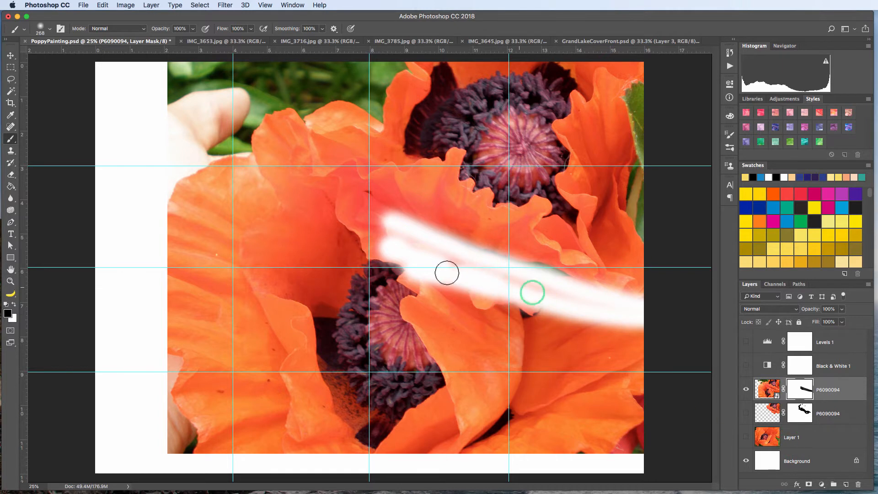
mouse_move(447, 273)
left_mouse_down()
mouse_move(438, 253)
mouse_move(374, 207)
mouse_move(283, 172)
mouse_move(312, 189)
mouse_move(280, 151)
mouse_move(260, 86)
mouse_move(294, 132)
mouse_move(293, 112)
mouse_move(294, 138)
mouse_move(320, 186)
mouse_move(352, 208)
left_mouse_up()
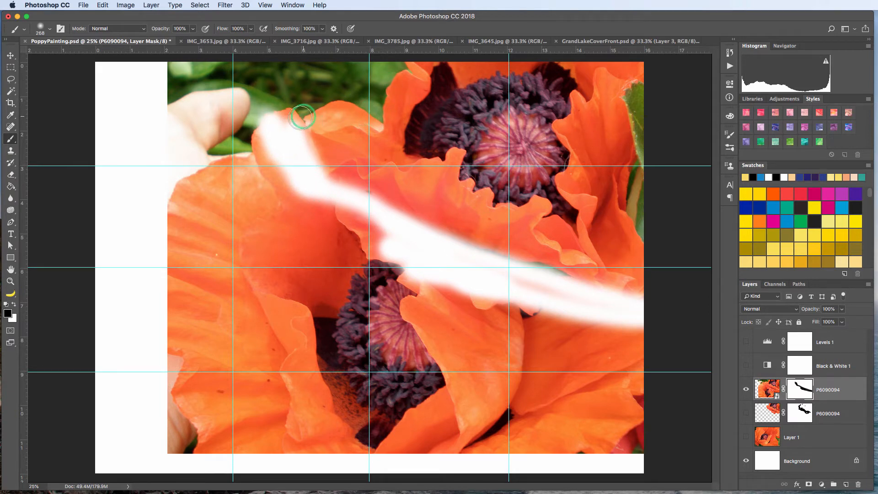
mouse_move(301, 117)
left_mouse_down()
mouse_move(308, 90)
mouse_move(297, 108)
mouse_move(339, 81)
mouse_move(371, 88)
mouse_move(354, 89)
mouse_move(363, 96)
mouse_move(375, 77)
mouse_move(268, 63)
mouse_move(334, 74)
mouse_move(276, 97)
left_mouse_up()
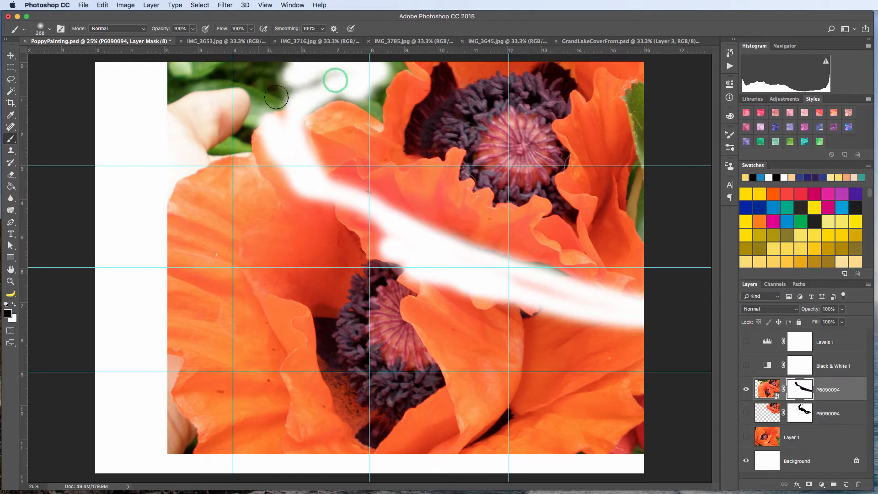
Switch to a hard round brush and mask out the hand and greenery in the placed photo's upper-left area
left_click(49, 28)
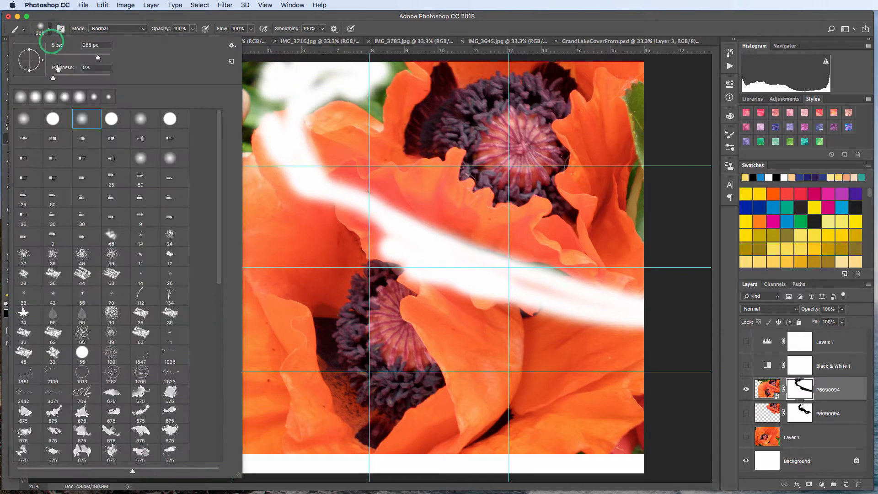
left_click(53, 119)
mouse_move(337, 82)
left_mouse_down()
mouse_move(252, 78)
mouse_move(269, 75)
mouse_move(260, 68)
mouse_move(233, 80)
left_mouse_up()
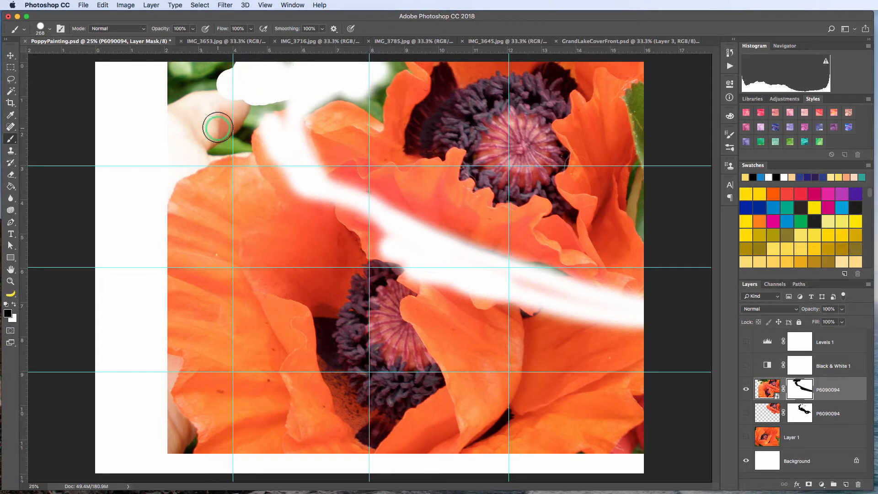
mouse_move(217, 128)
left_mouse_down()
mouse_move(231, 131)
mouse_move(226, 124)
left_mouse_up()
mouse_move(221, 137)
left_mouse_down()
mouse_move(231, 133)
mouse_move(221, 131)
mouse_move(225, 298)
mouse_move(227, 82)
mouse_move(133, 98)
mouse_move(161, 103)
mouse_move(148, 113)
left_mouse_up()
mouse_move(232, 80)
left_mouse_down()
mouse_move(151, 75)
mouse_move(182, 66)
mouse_move(188, 74)
mouse_move(177, 89)
mouse_move(185, 90)
mouse_move(193, 53)
mouse_move(175, 54)
mouse_move(168, 70)
mouse_move(231, 83)
mouse_move(193, 108)
mouse_move(241, 123)
mouse_move(282, 97)
mouse_move(247, 116)
left_mouse_up()
mouse_move(194, 108)
left_mouse_down()
mouse_move(257, 174)
mouse_move(289, 182)
mouse_move(232, 135)
mouse_move(302, 198)
mouse_move(270, 160)
mouse_move(182, 92)
mouse_move(175, 194)
mouse_move(161, 156)
mouse_move(192, 127)
mouse_move(257, 206)
mouse_move(239, 191)
mouse_move(257, 175)
mouse_move(225, 171)
mouse_move(159, 194)
mouse_move(203, 158)
left_mouse_up()
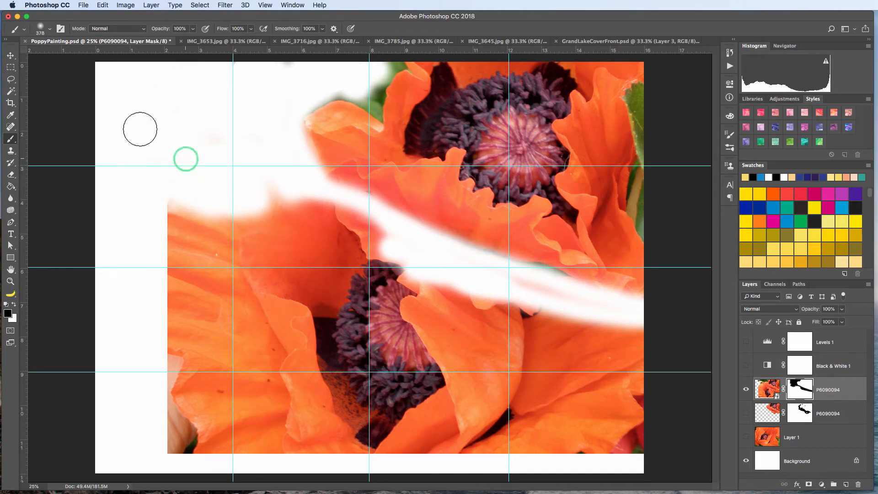
Using a soft round 428 px brush at 0% hardness, mask out the front poppy's petals below the rear poppy's lower edge
left_click(49, 30)
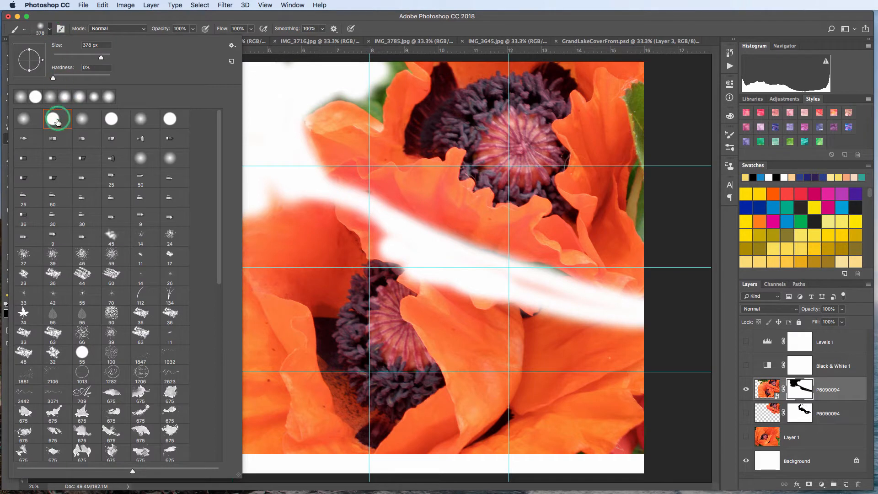
left_click_drag(102, 59, 103, 59)
left_click(83, 119)
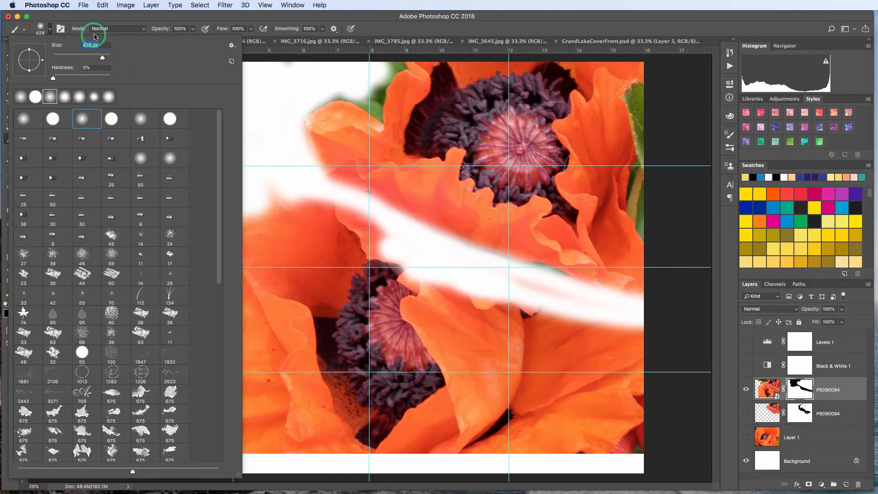
mouse_move(303, 178)
left_mouse_down()
mouse_move(374, 245)
mouse_move(330, 216)
mouse_move(397, 250)
mouse_move(299, 166)
mouse_move(336, 215)
mouse_move(253, 191)
mouse_move(380, 269)
mouse_move(356, 296)
left_mouse_up()
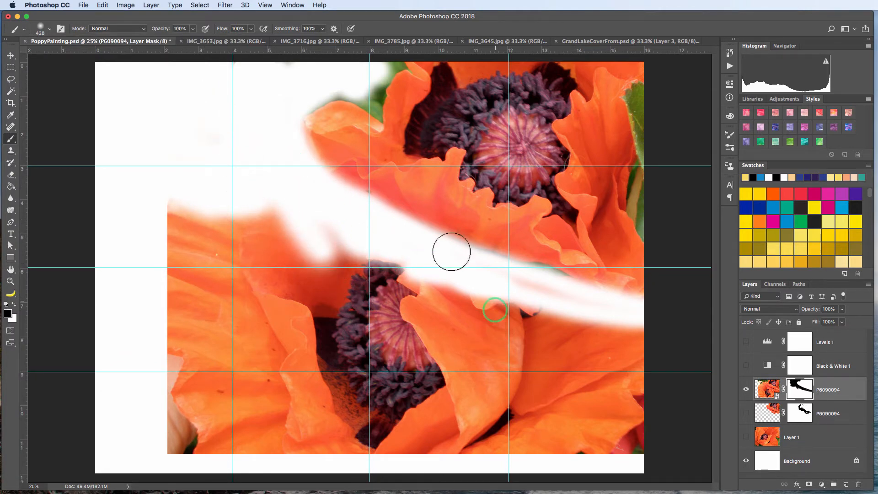
left_click(49, 28)
left_click_drag(66, 75, 52, 70)
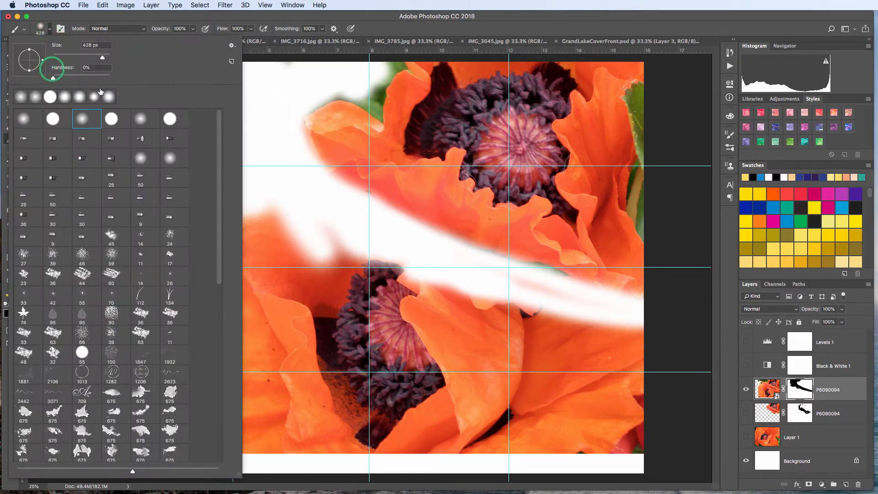
mouse_move(451, 266)
left_mouse_down()
mouse_move(501, 296)
mouse_move(550, 309)
mouse_move(482, 276)
mouse_move(692, 353)
mouse_move(541, 350)
left_mouse_up()
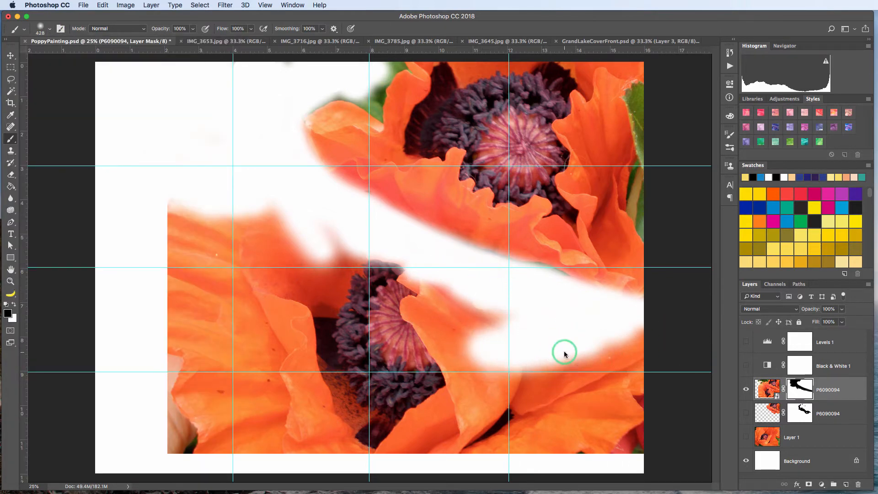
Enlarge the brush to a hard round 1053 px tip and mask out the rest of the placed photo's front poppy
mouse_move(420, 357)
left_mouse_down()
mouse_move(529, 383)
mouse_move(437, 393)
mouse_move(456, 396)
mouse_move(441, 307)
mouse_move(435, 492)
left_mouse_up()
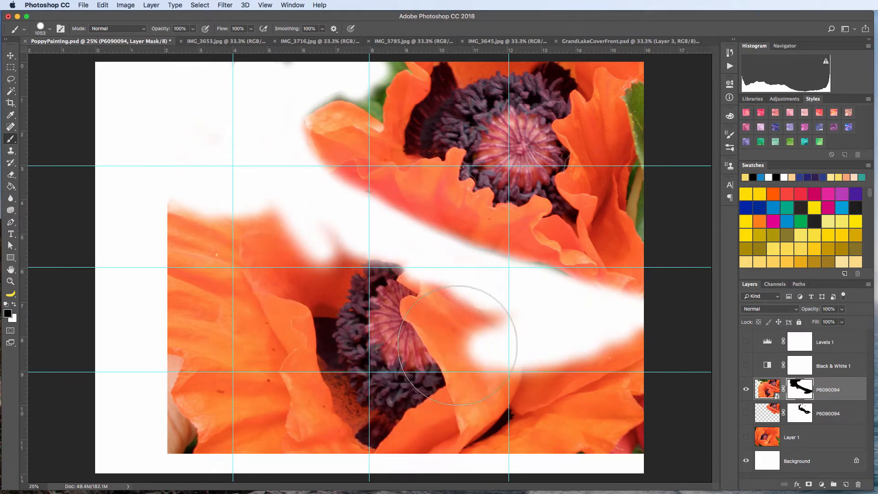
left_click_drag(412, 274, 588, 392)
key("ctrl+z")
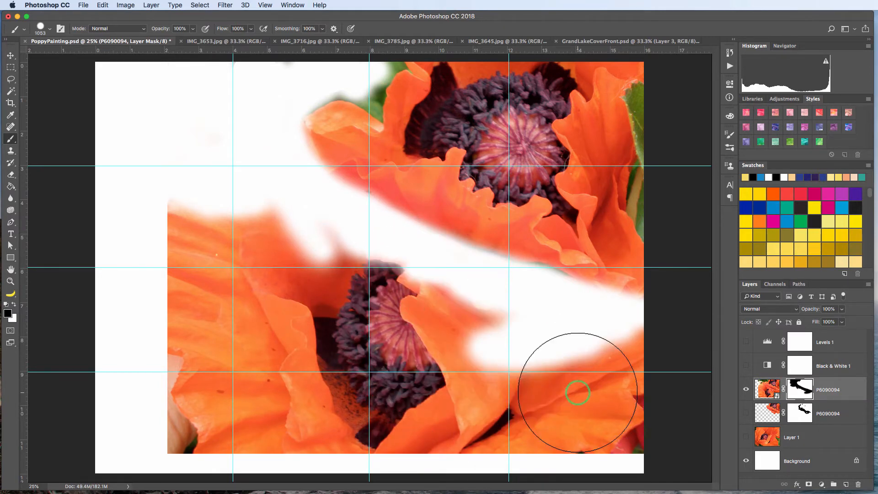
mouse_move(375, 281)
left_mouse_down()
mouse_move(608, 391)
mouse_move(549, 380)
mouse_move(629, 361)
left_mouse_up()
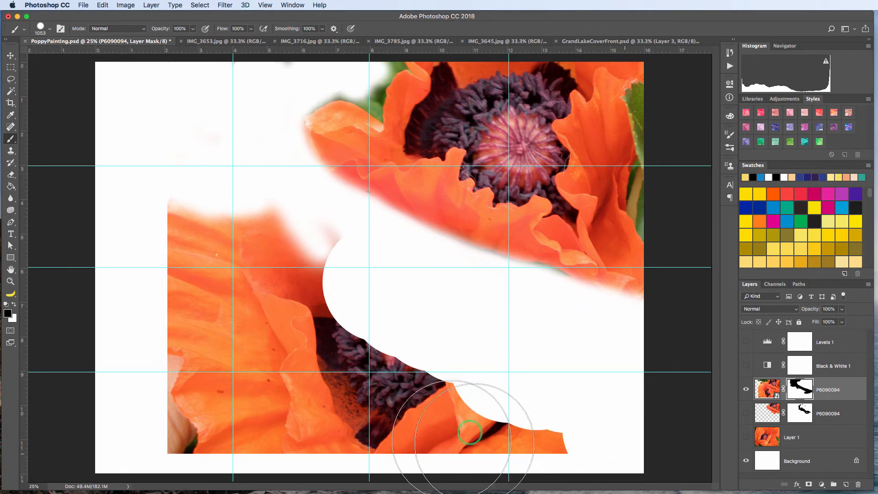
mouse_move(470, 431)
left_mouse_down()
mouse_move(203, 436)
mouse_move(99, 411)
mouse_move(142, 379)
mouse_move(181, 423)
mouse_move(204, 344)
mouse_move(194, 323)
mouse_move(404, 377)
mouse_move(474, 380)
mouse_move(383, 352)
mouse_move(255, 269)
mouse_move(133, 236)
mouse_move(367, 287)
mouse_move(292, 278)
mouse_move(159, 334)
mouse_move(235, 364)
left_mouse_up()
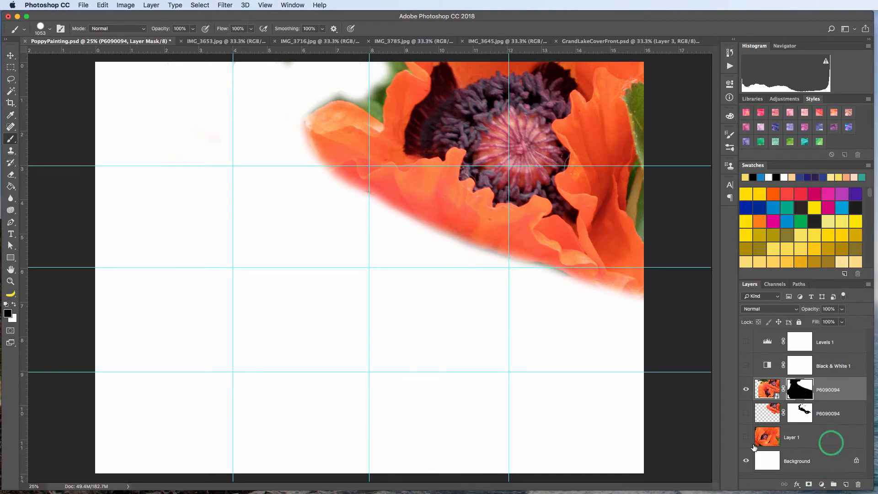
Show Layer 1 and move the placed photo's image slightly right and down over the base poppy
left_click(746, 437)
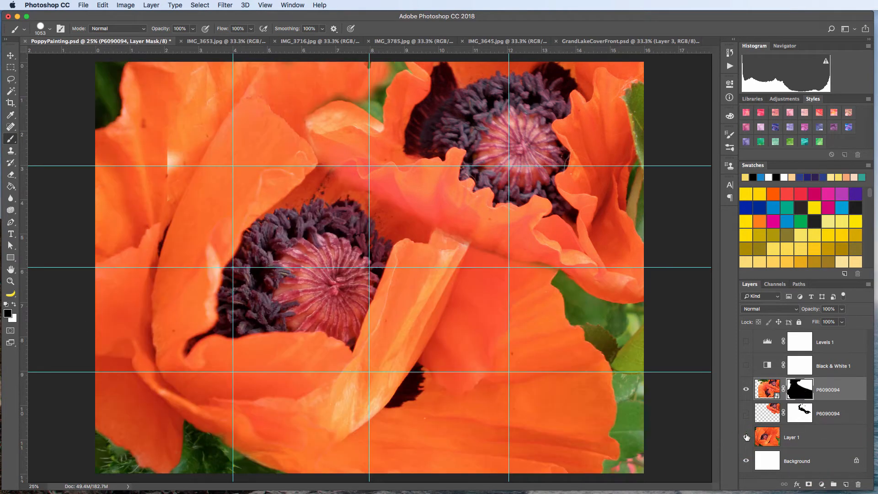
key("v")
left_click(850, 399)
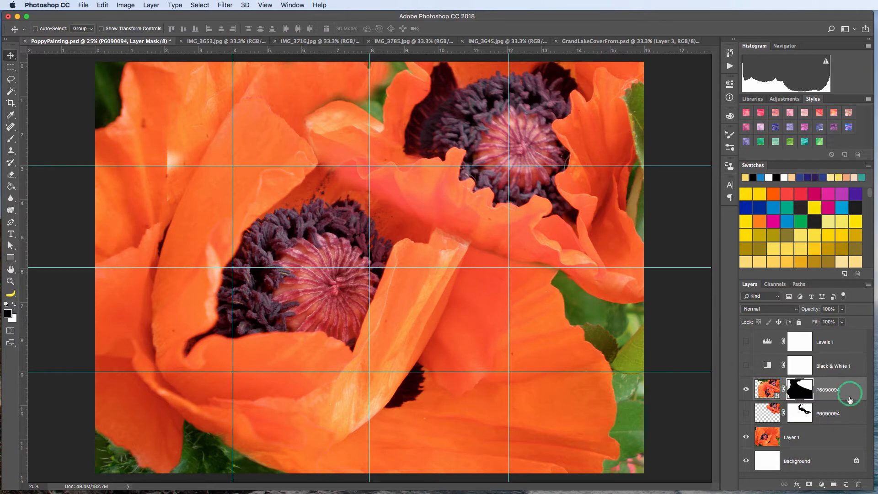
left_click(772, 386)
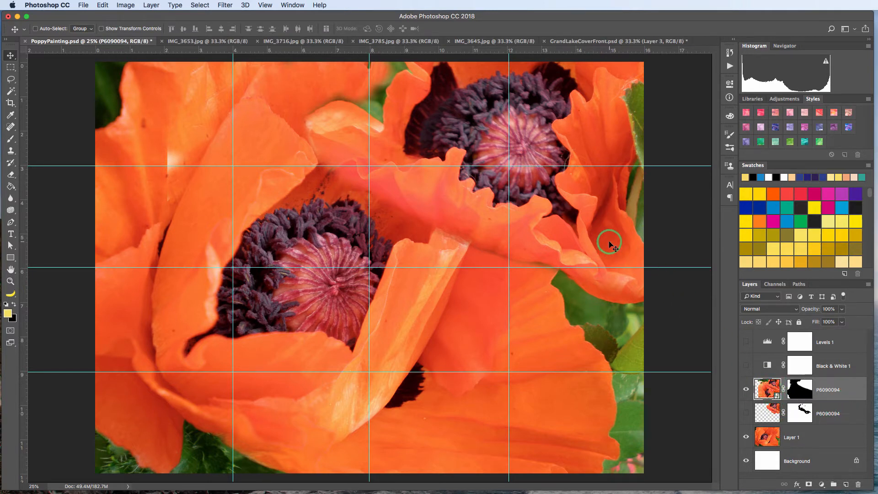
mouse_move(609, 242)
left_mouse_down()
mouse_move(616, 233)
mouse_move(623, 240)
mouse_move(607, 232)
mouse_move(608, 245)
mouse_move(620, 247)
left_mouse_up()
Free-transform the placed poppy, rotating it about 4.62 degrees and repositioning it slightly up and to the right
key("super+t")
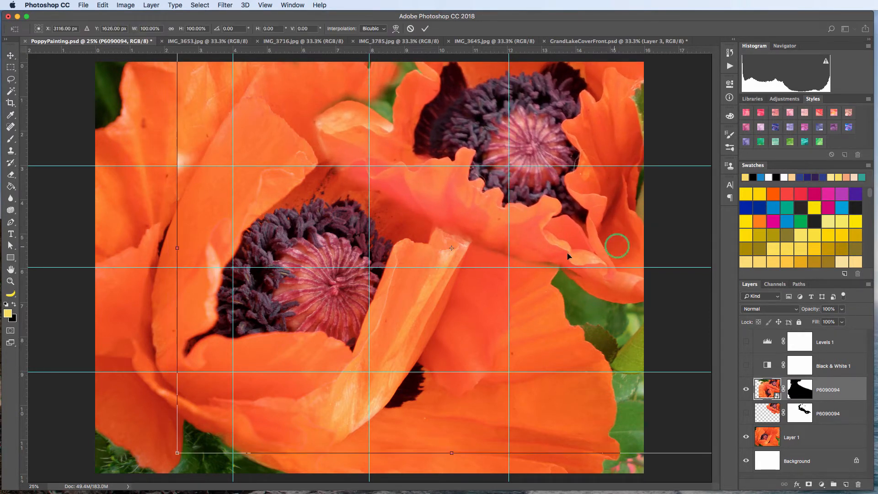
left_click_drag(173, 460, 161, 433)
mouse_move(500, 324)
left_mouse_down()
mouse_move(496, 313)
mouse_move(533, 310)
mouse_move(512, 323)
mouse_move(505, 314)
left_mouse_up()
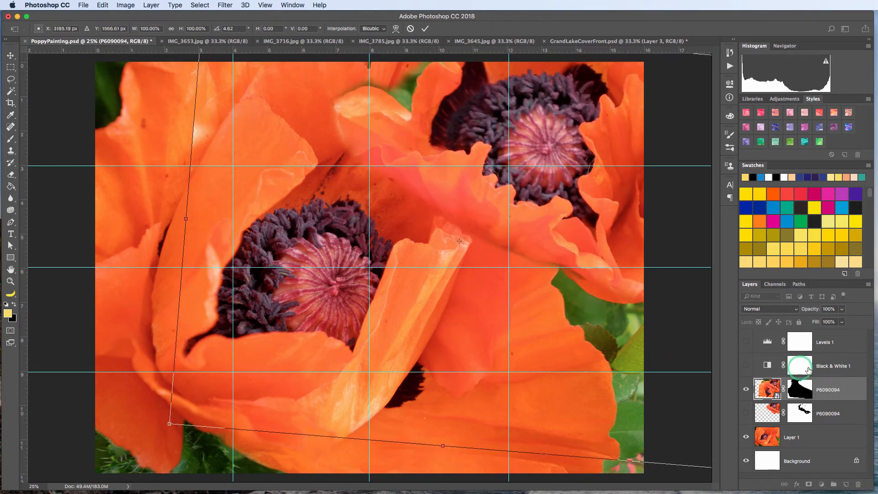
left_click(215, 188)
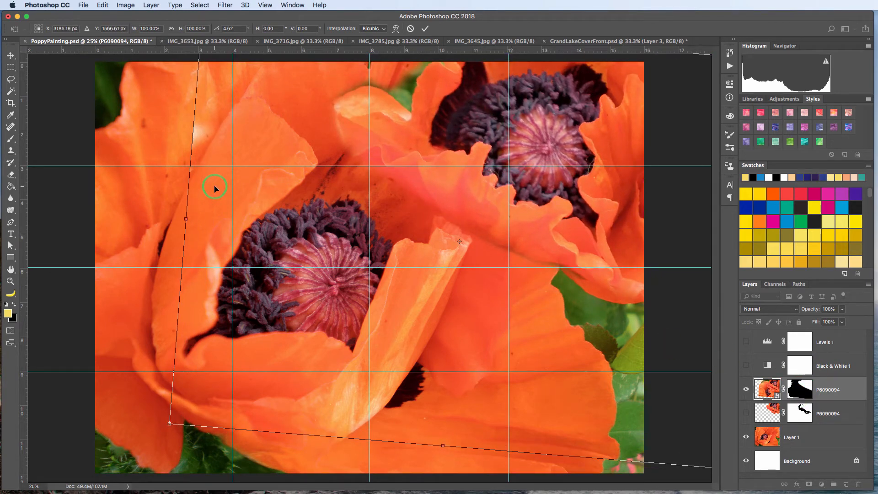
left_click(425, 27)
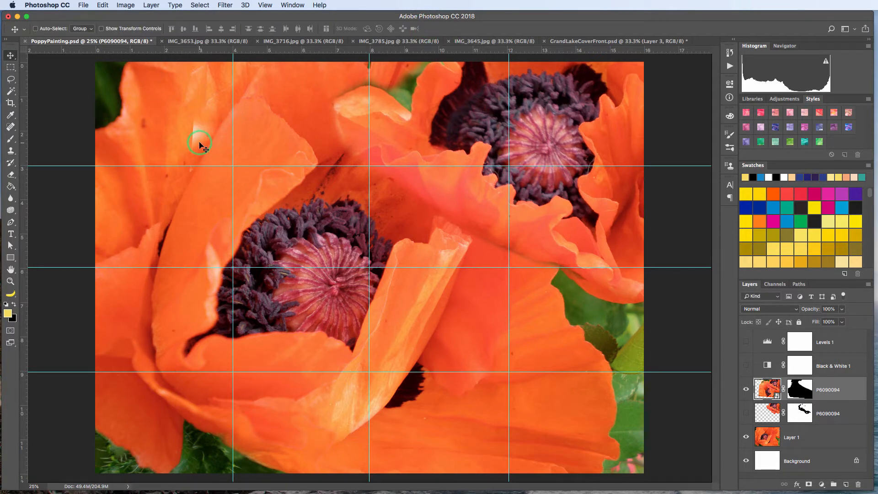
Paint black on the placed photo's mask over the leftover pale patch on the upper-left petals and around the front petal's tip
left_click(801, 389)
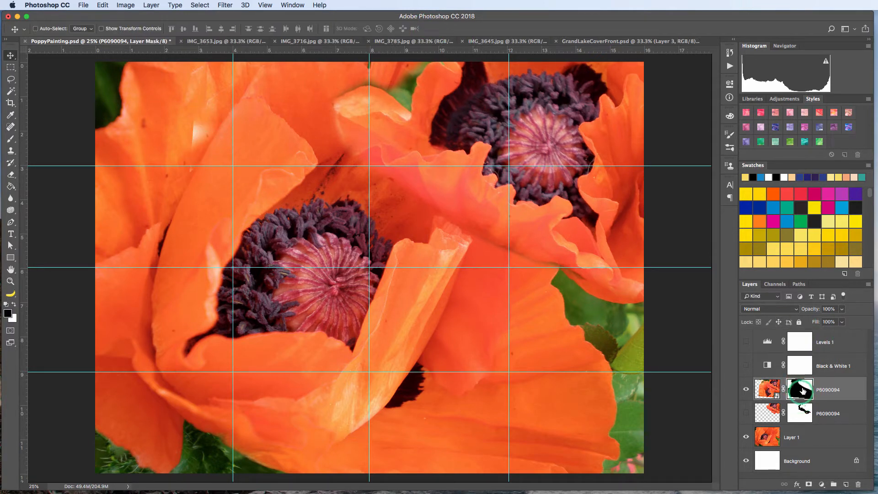
key("b")
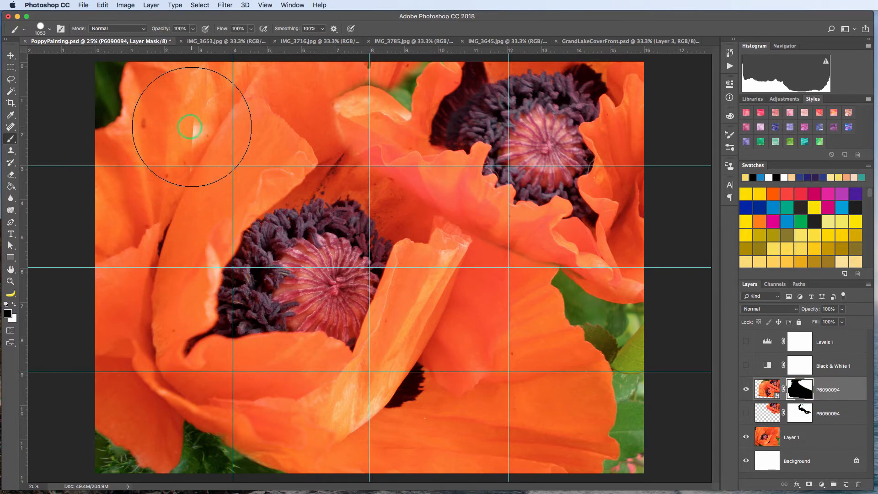
left_click(204, 138)
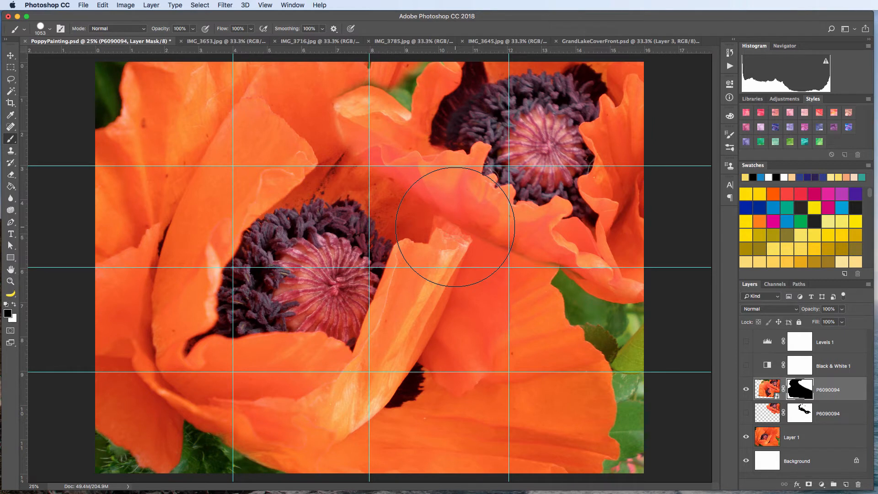
left_click(453, 235)
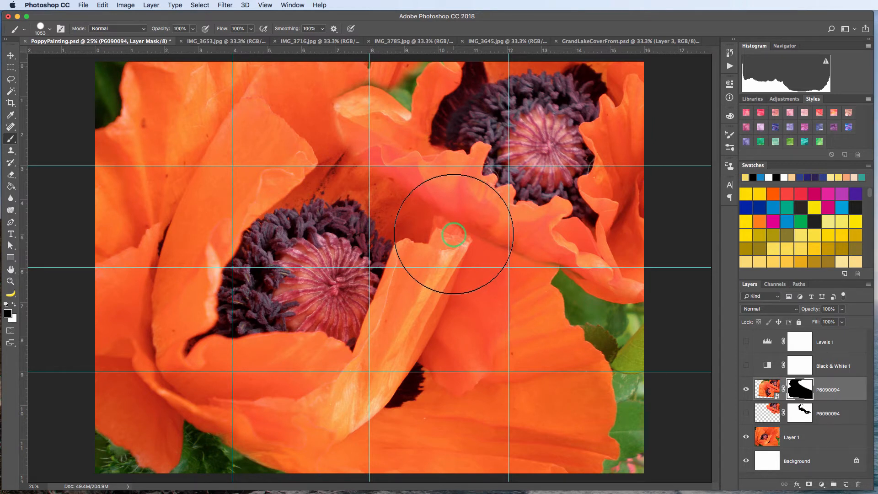
left_click_drag(453, 235, 465, 224)
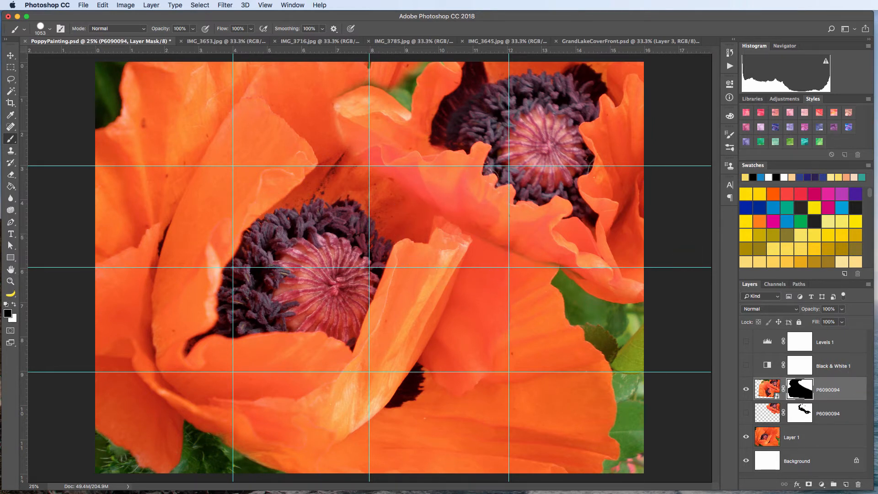
Hide the newly masked photo layer, show the earlier masked P6090094 layer beneath it, and delete the new one
left_click(745, 389)
left_click(747, 413)
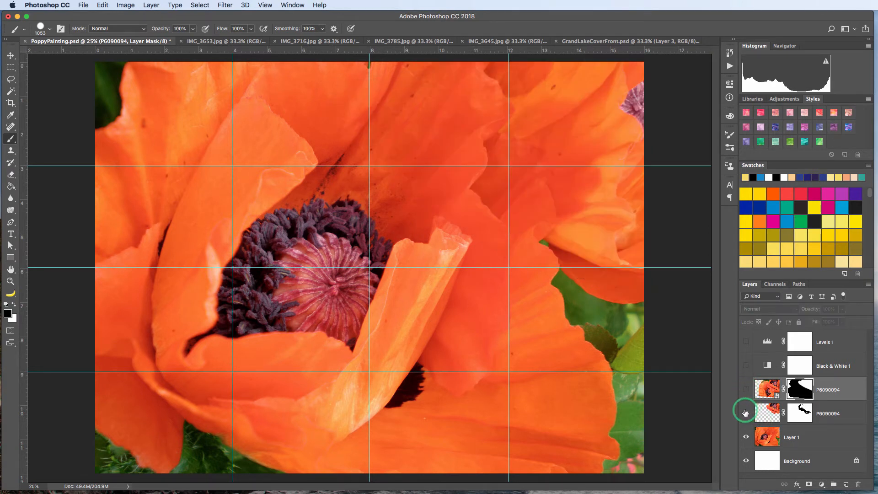
left_click(745, 412)
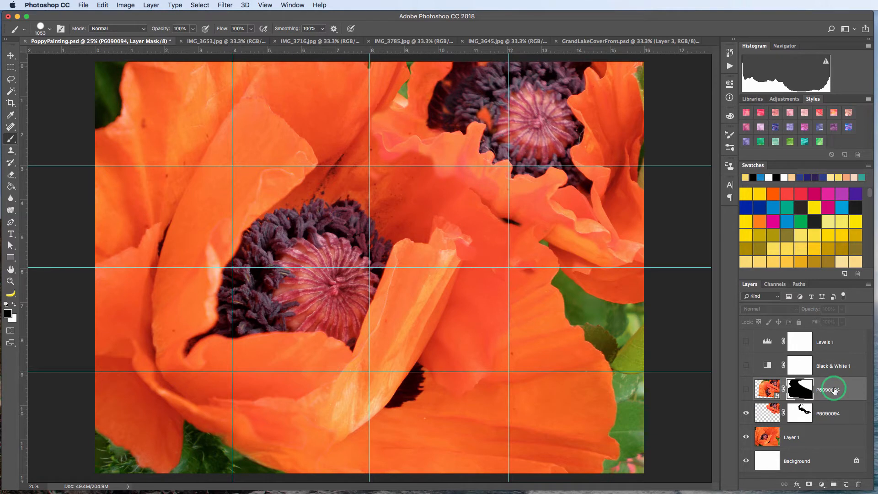
key("Delete")
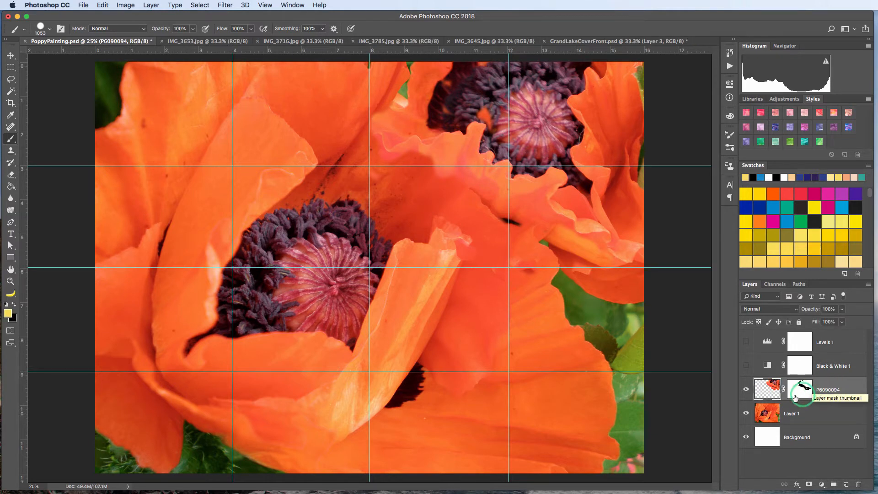
Inspect the remaining P6090094 layer's image thumbnail and its mask thumbnail
left_click(767, 389)
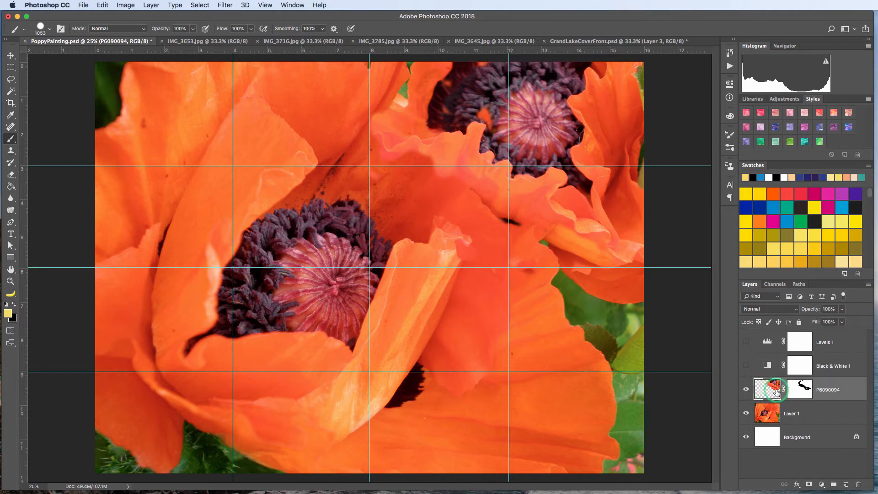
left_click(805, 387)
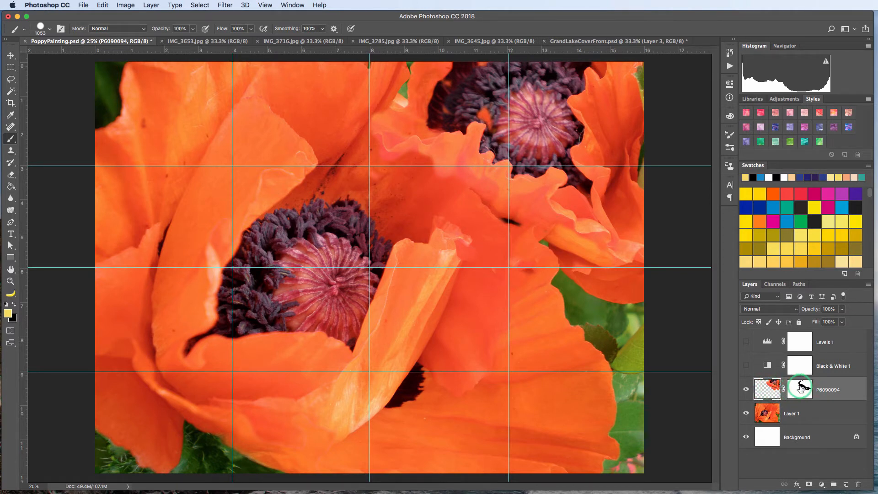
left_click(767, 388)
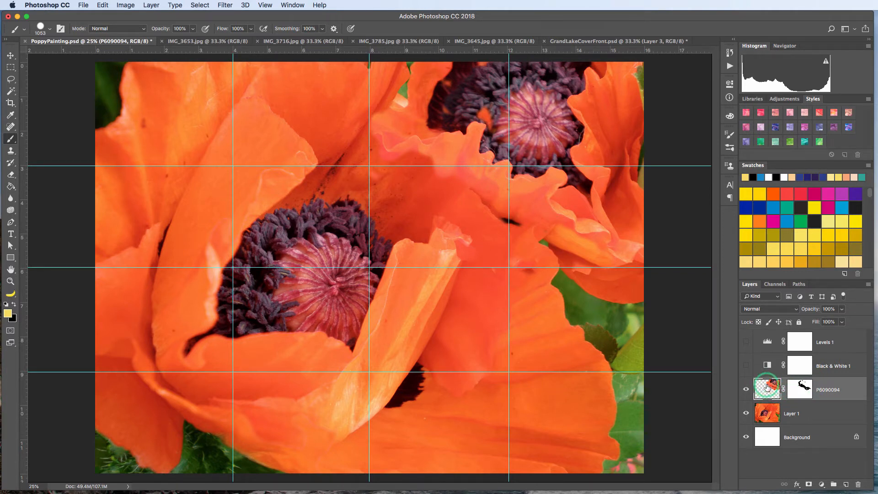
Select the Levels 1 adjustment layer and check the visibility of the Levels 1 and Black & White 1 adjustments
left_click(810, 369)
left_click(832, 344)
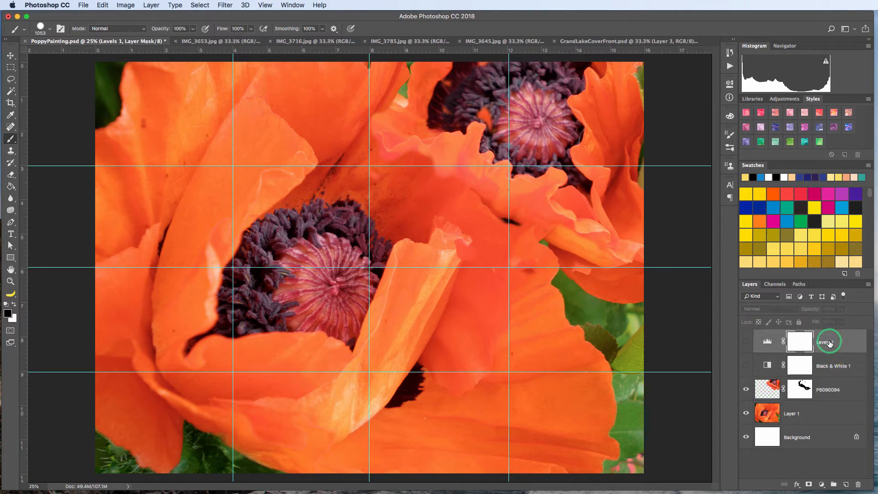
left_click(767, 343)
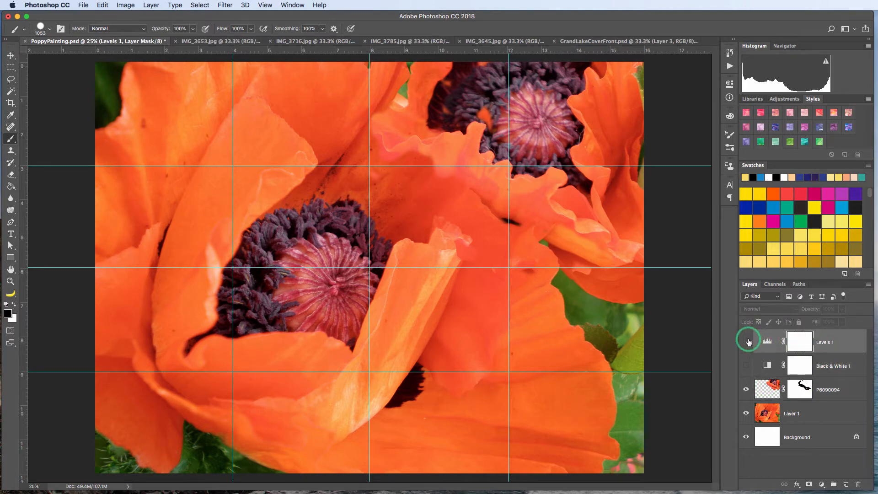
left_click(746, 342)
left_click(746, 341)
left_click(815, 349)
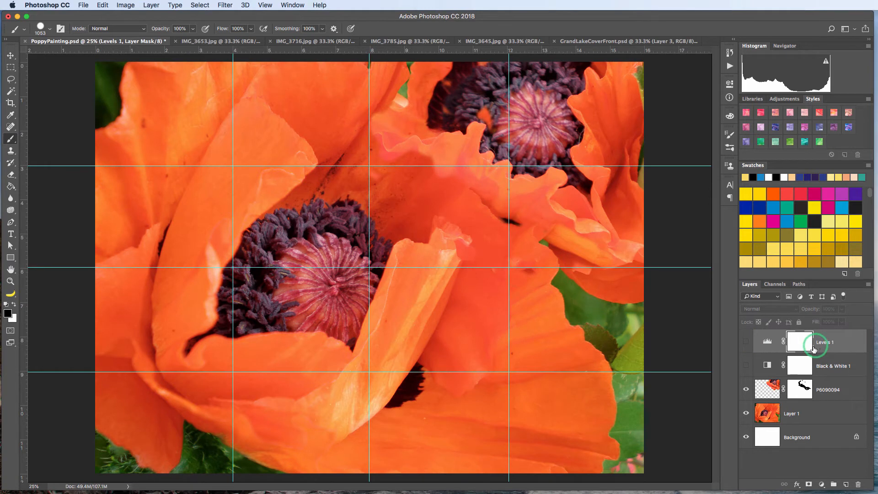
left_click(747, 365)
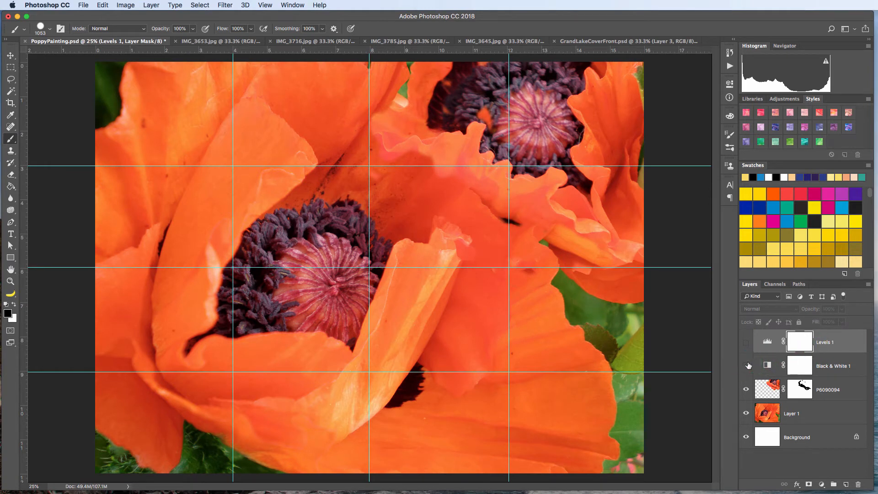
Review the open painting progress photos, including IMG_3653.jpg, and return to PoppyPainting.psd
left_click(512, 44)
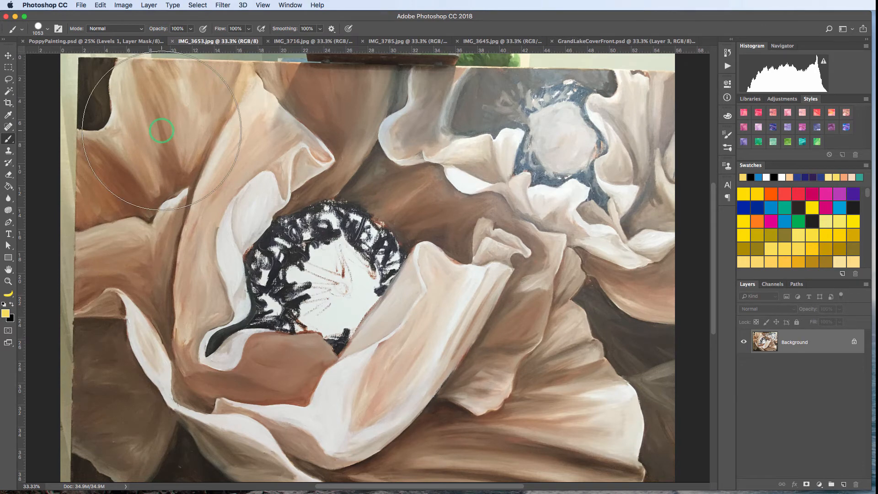
left_click(115, 43)
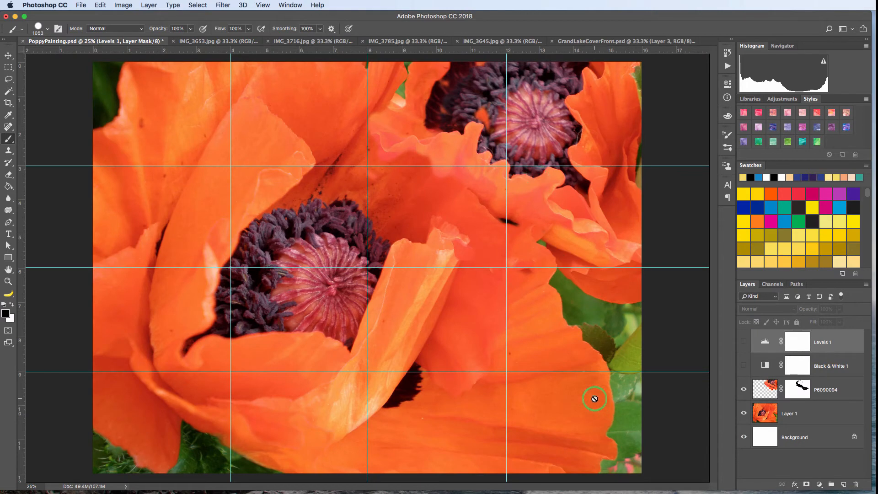
Preview the composite in grayscale by showing both the Levels 1 and Black & White 1 adjustments, and hide them again
left_click(746, 342)
left_click(743, 366)
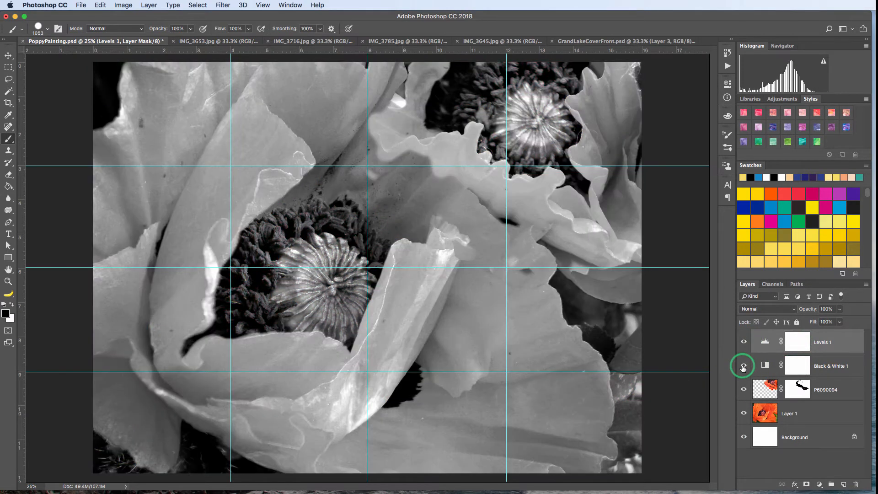
left_click(743, 366)
left_click(743, 341)
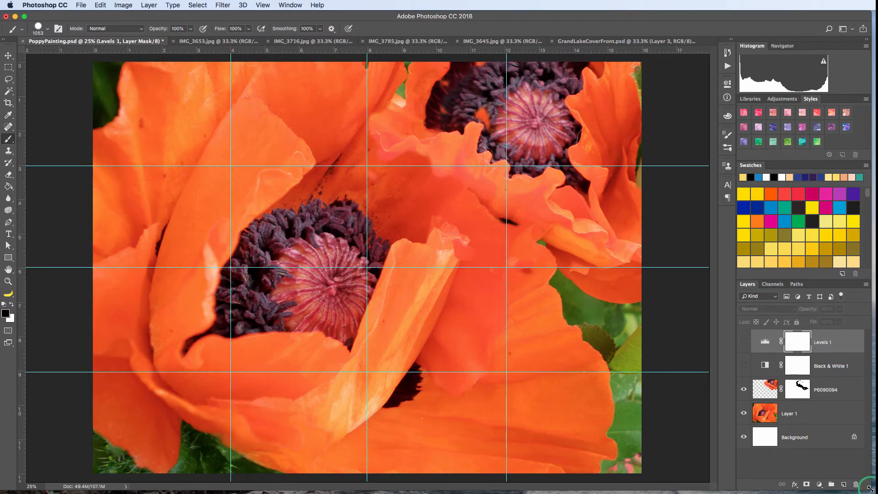
Add a new Levels adjustment layer above Levels 1, shortening the program window while choosing it and enlarging it again
left_click_drag(868, 487, 867, 369)
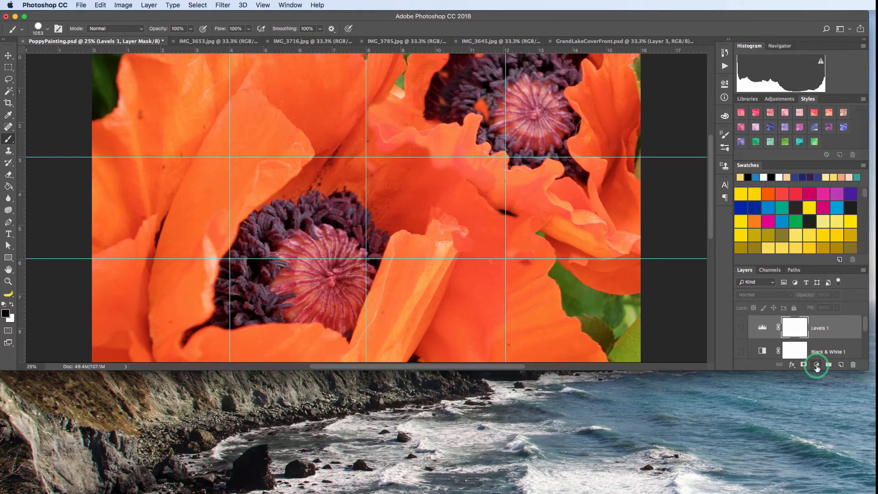
left_click(816, 365)
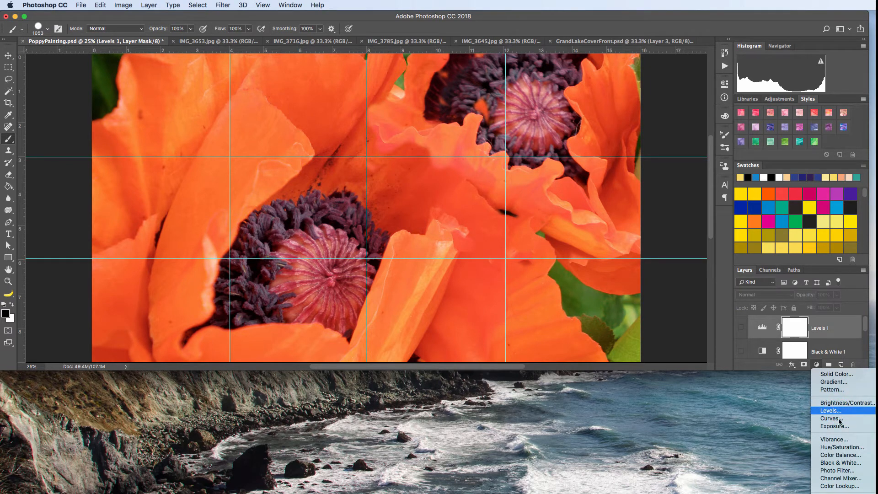
left_click(841, 463)
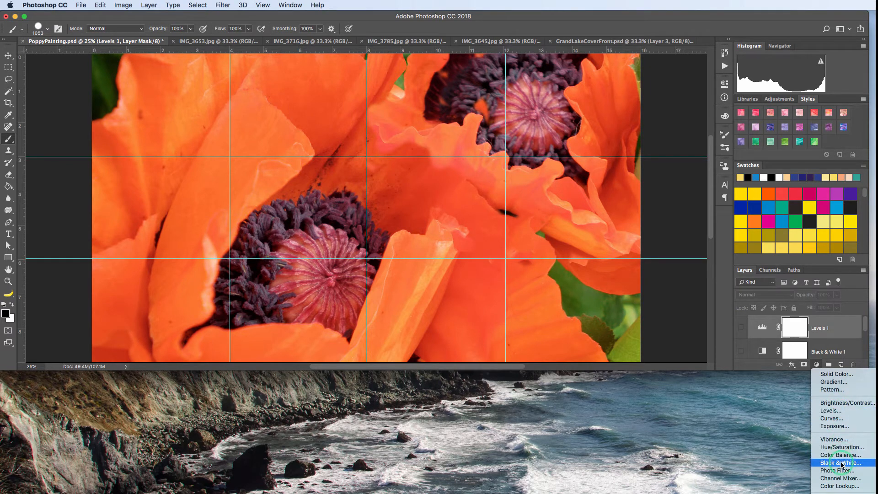
left_click(839, 410)
left_click(860, 371)
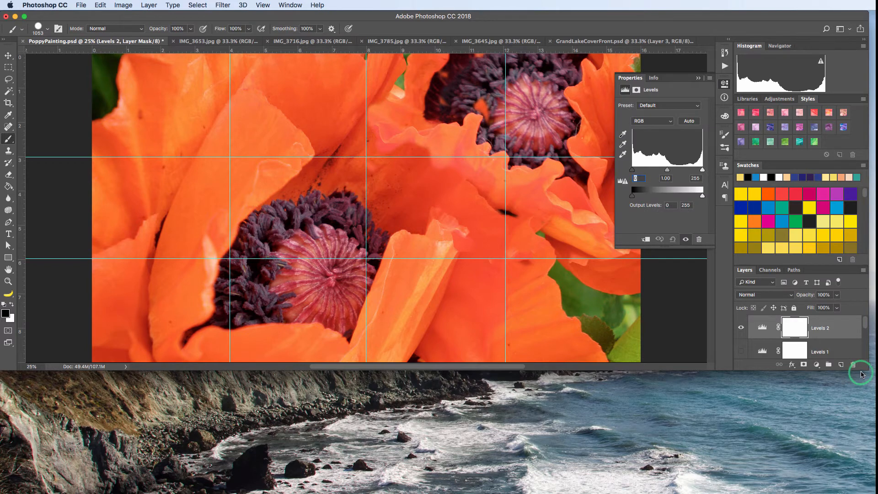
left_click_drag(866, 373, 862, 490)
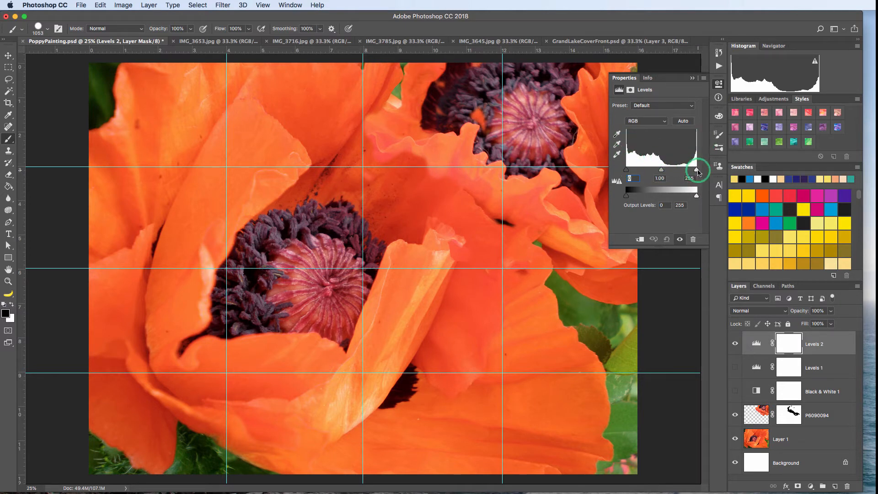
Brighten the highlights of Levels 2 with a white input level of 205 and darken the midtones to 0.80
left_click_drag(691, 173, 685, 172)
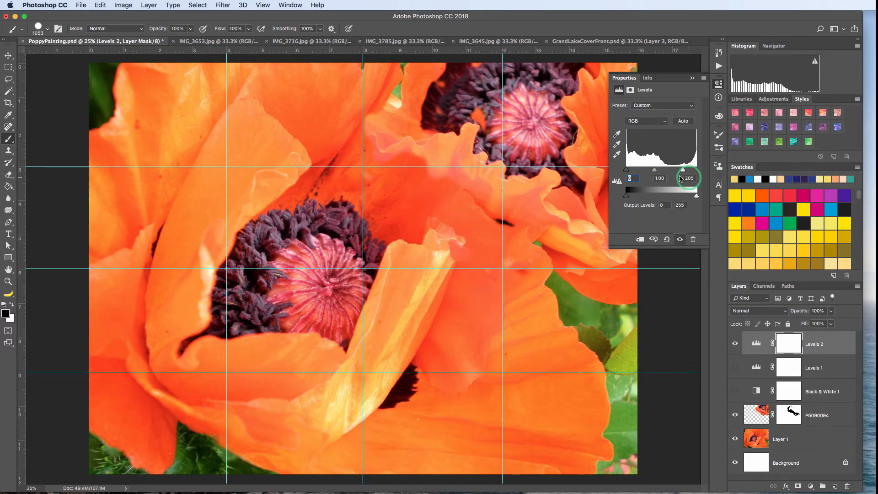
left_click_drag(656, 172, 626, 170)
left_click(617, 179)
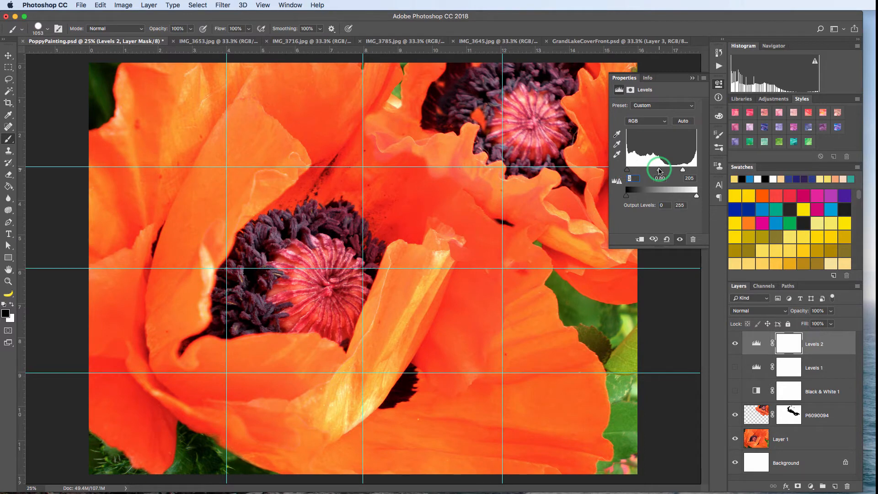
left_click(691, 78)
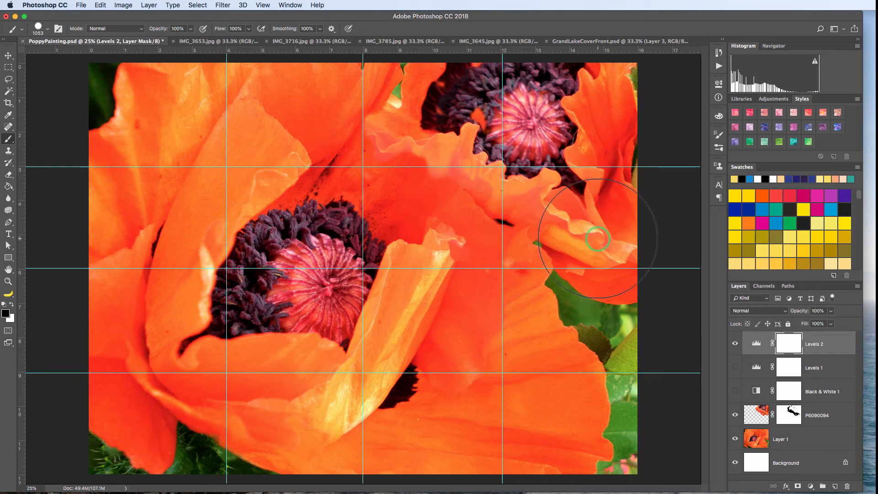
Show the Black & White 1 adjustment and examine its color sliders, from Reds to Magentas
left_click(734, 391)
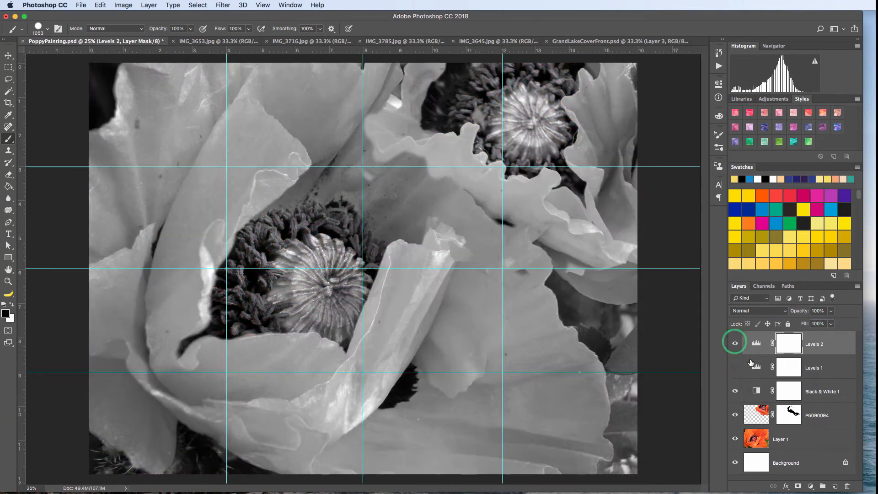
left_click(813, 396)
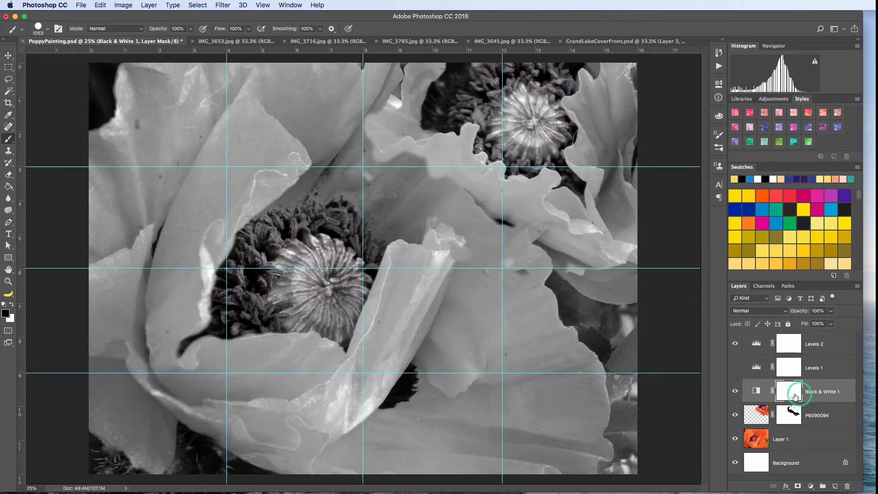
left_click(750, 393)
left_click(779, 391)
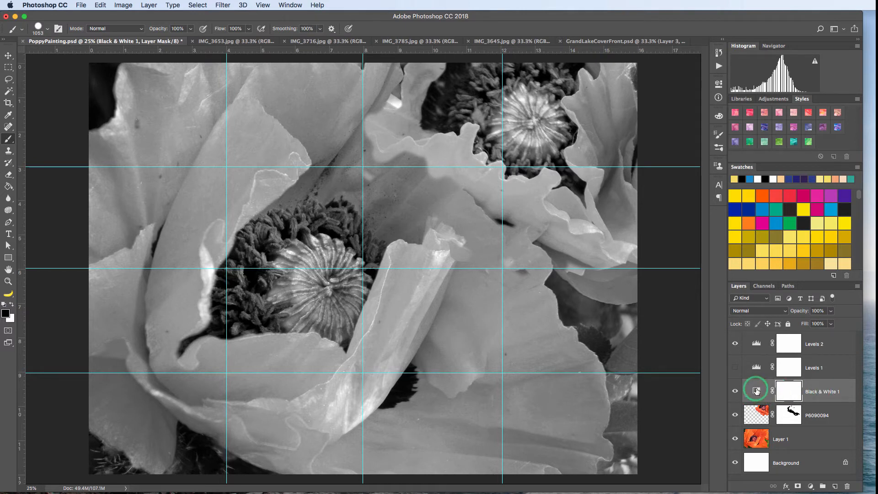
left_click(757, 389)
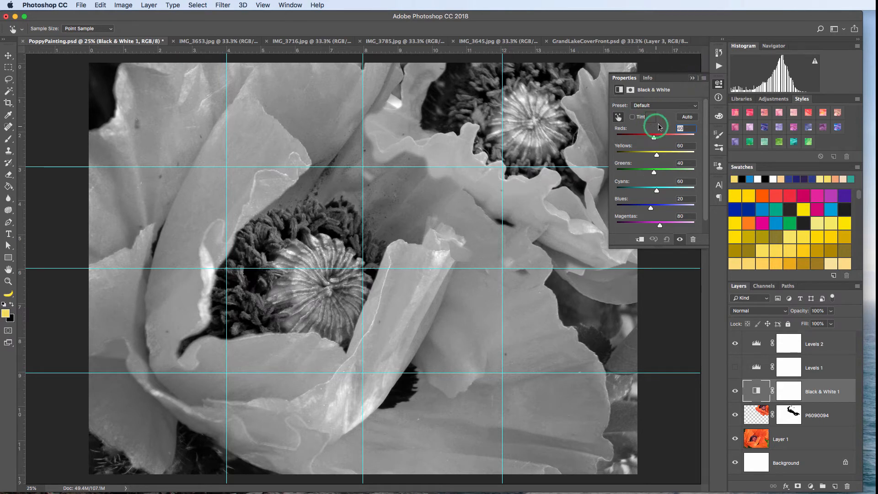
left_click(692, 78)
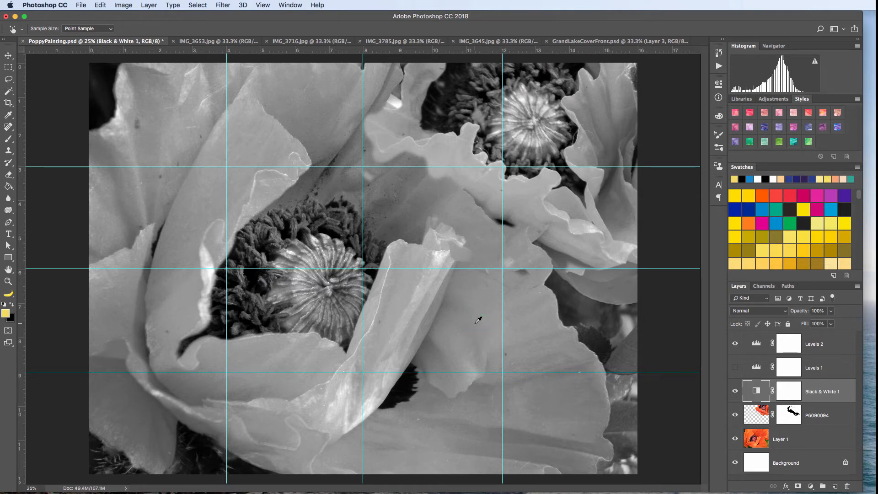
Hide the Levels 2 adjustment, then delete its layer mask and the layer itself
left_click(734, 344)
left_click(823, 369)
key("b")
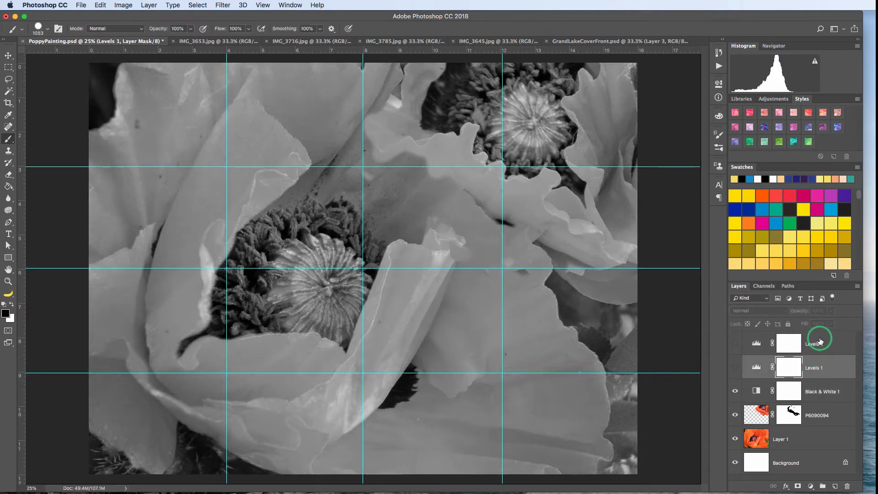
left_click(816, 344, "shift")
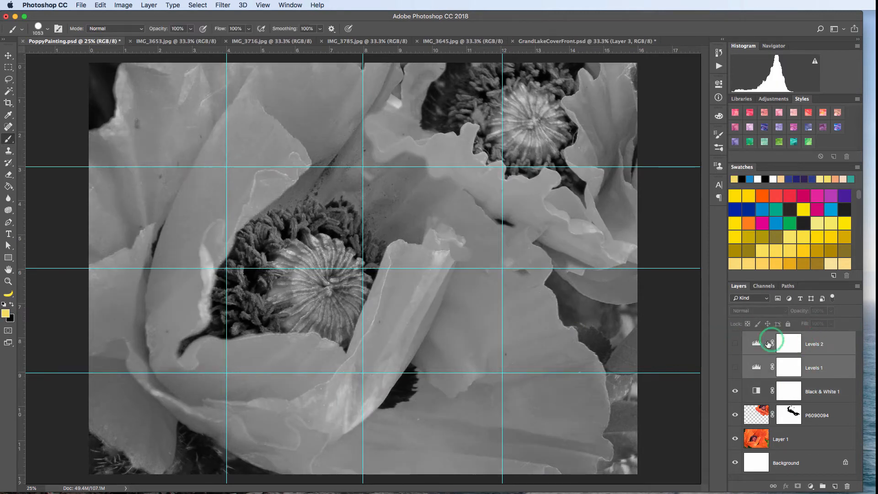
left_click(789, 344)
key("d")
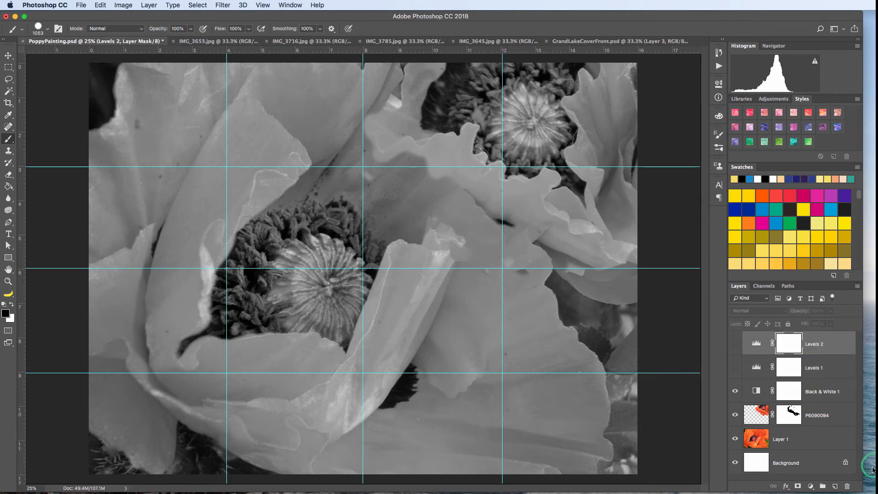
left_click(847, 486)
left_click(663, 199)
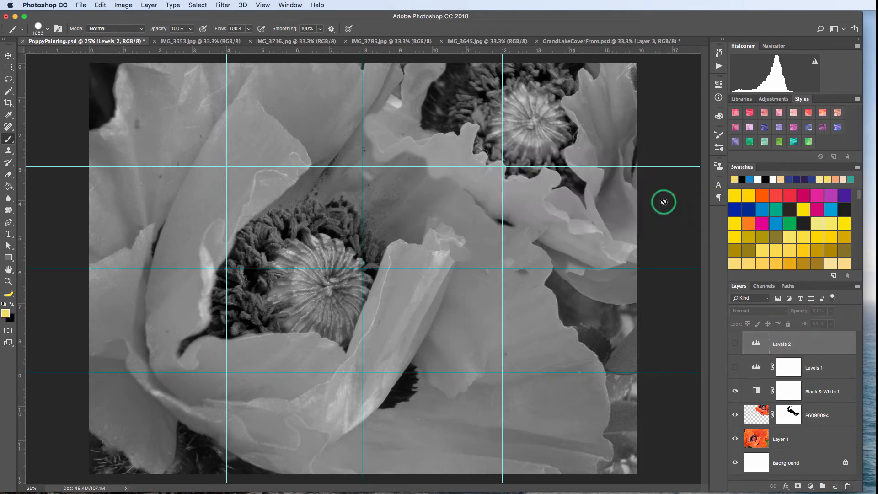
left_click(847, 486)
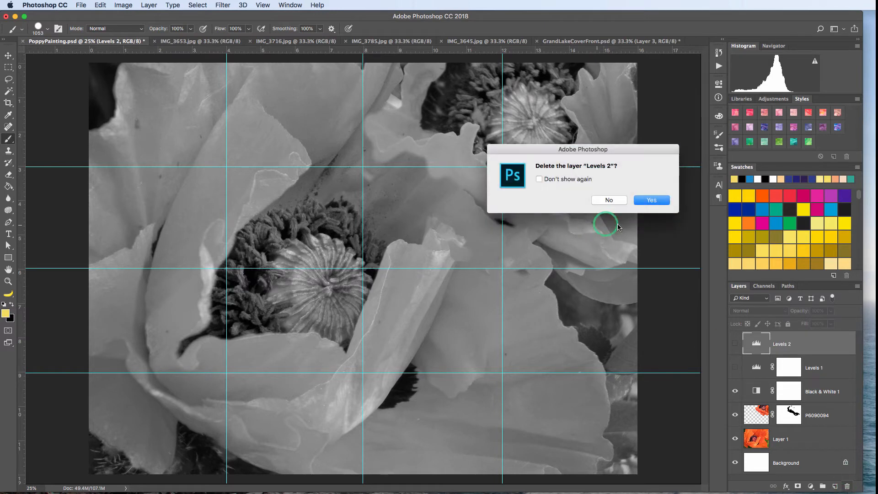
left_click(653, 201)
Preview the composite with Levels 1 over the grayscale, hide both adjustments, and select the Layer 1 and P6090094 photos in turn
left_click(735, 343)
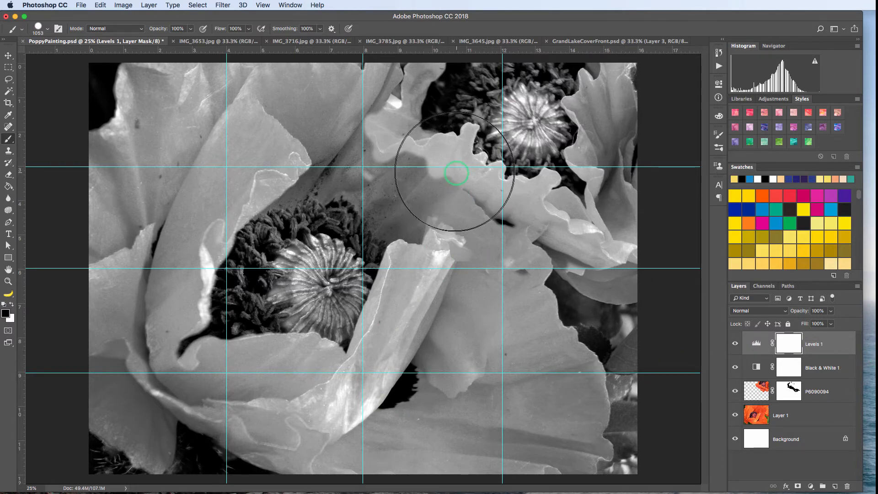
left_click(838, 367)
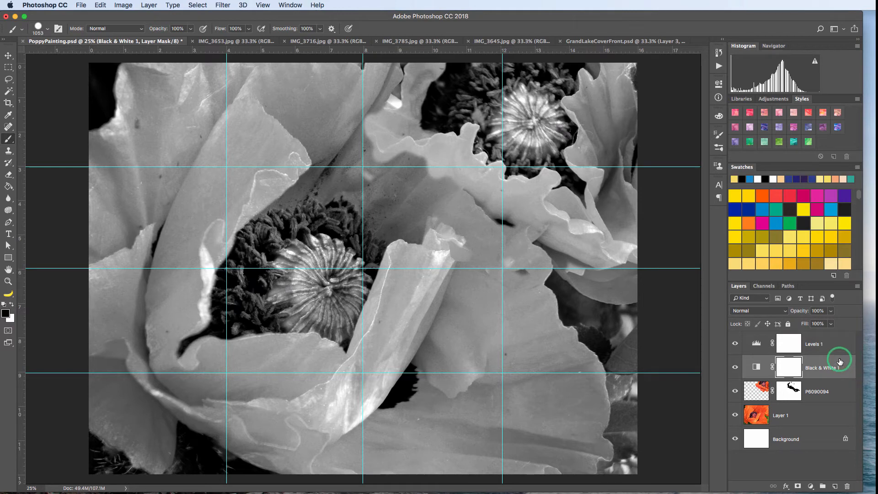
left_click(735, 367)
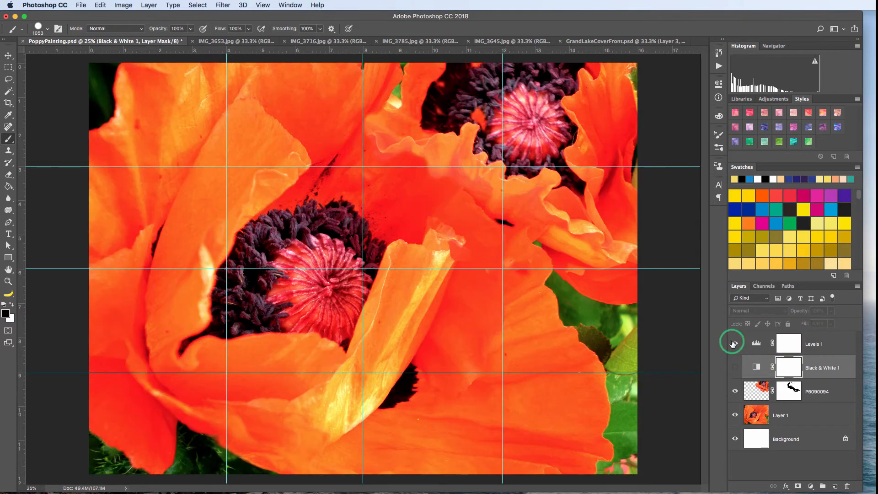
left_click(735, 344)
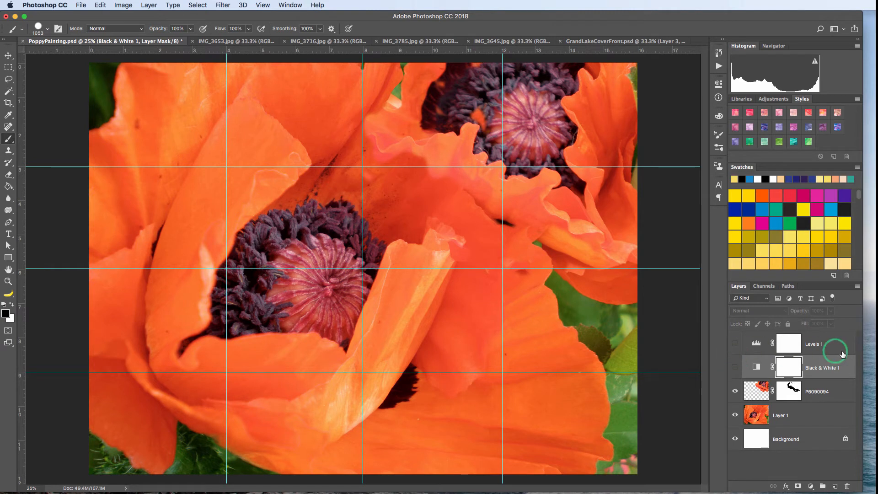
left_click(755, 414)
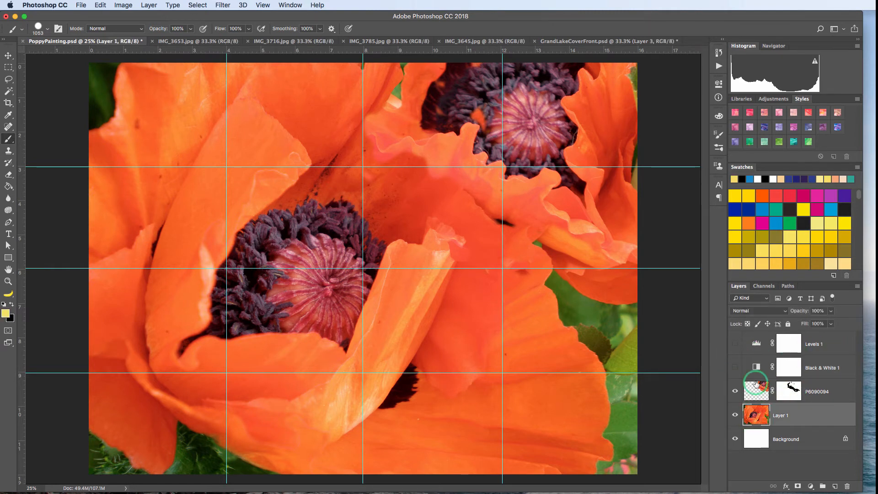
left_click(755, 390)
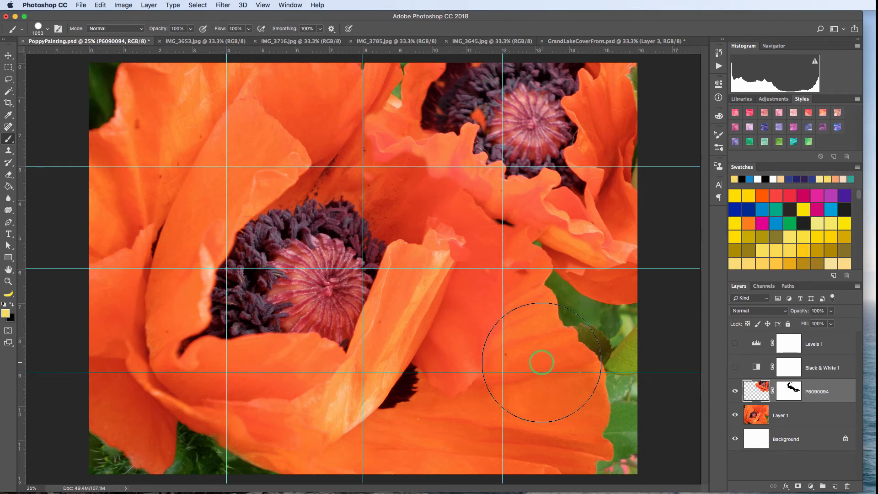
Switch to Preview to view the gridded peony sketch in peony1.jpg, close it, and return to Photoshop
key("super+Tab")
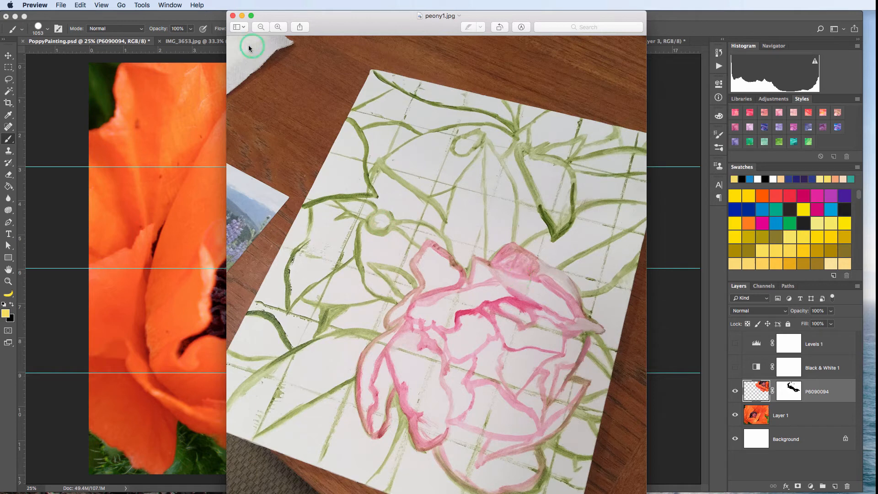
left_click(233, 16)
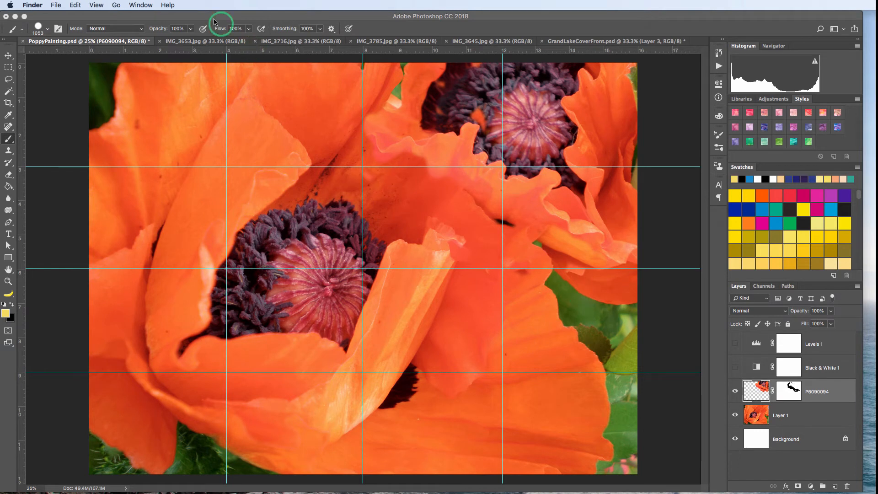
left_click(139, 5)
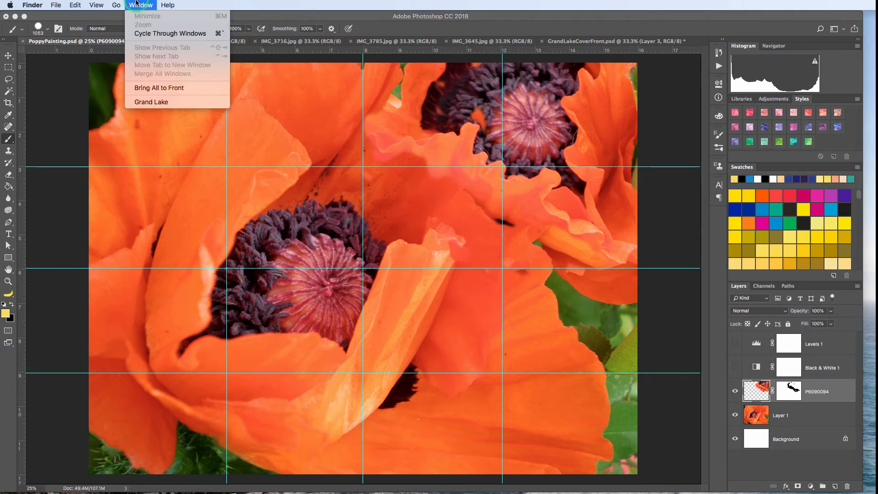
left_click(139, 4)
left_click(221, 16)
Clear all guides and place new center guides, a vertical one at 8 inches and a horizontal one at 6 inches
left_click(264, 5)
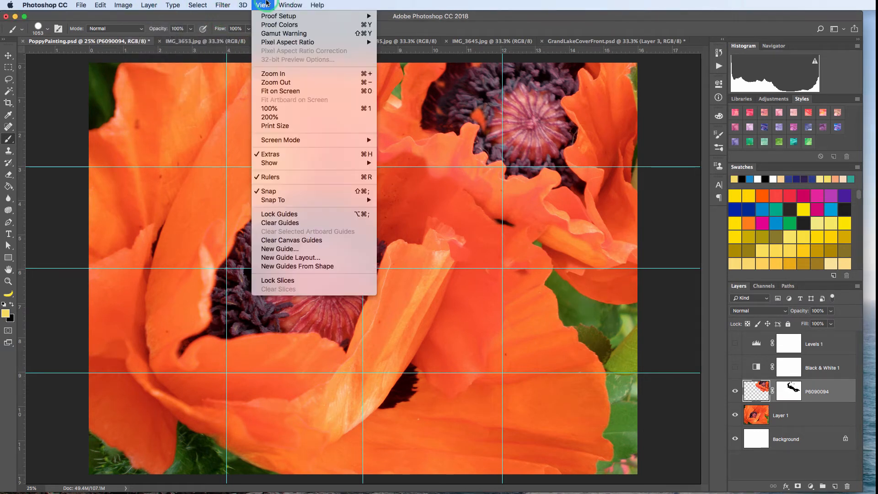
left_click(273, 223)
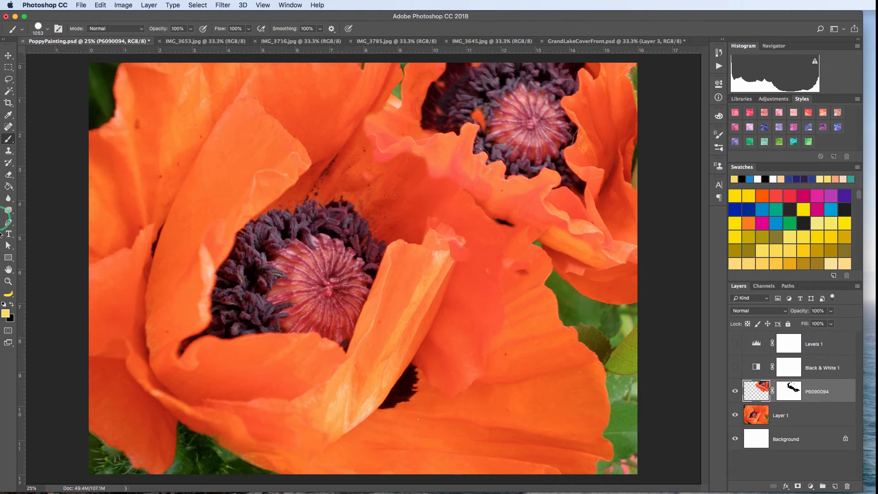
left_click_drag(22, 245, 365, 191)
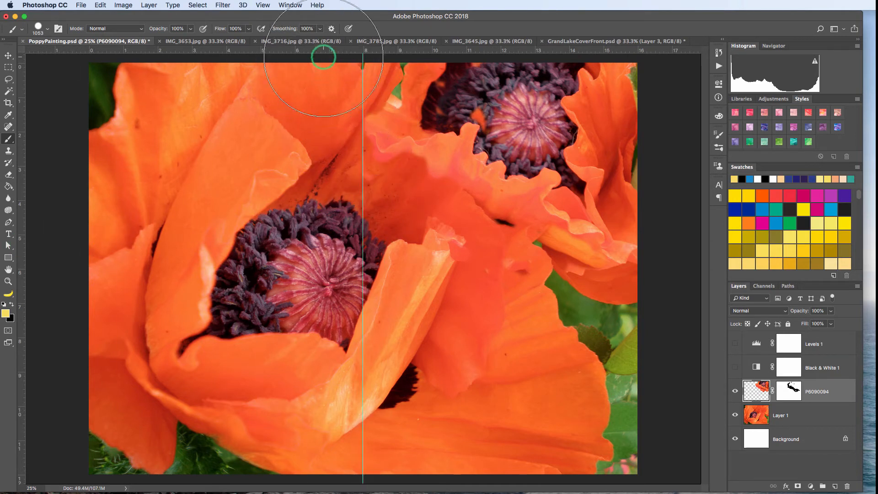
mouse_move(325, 51)
left_mouse_down()
mouse_move(353, 480)
mouse_move(360, 437)
mouse_move(350, 322)
mouse_move(361, 275)
mouse_move(347, 269)
left_mouse_up()
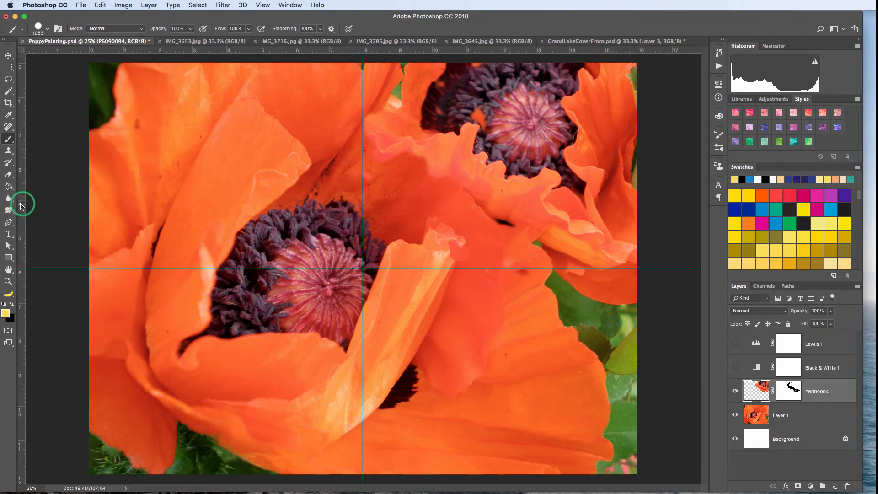
Complete the quarter grid with vertical guides at 4 and 12 inches and horizontal guides at 3 and 9 inches
mouse_move(23, 204)
left_mouse_down()
mouse_move(30, 192)
mouse_move(237, 189)
mouse_move(226, 187)
left_mouse_up()
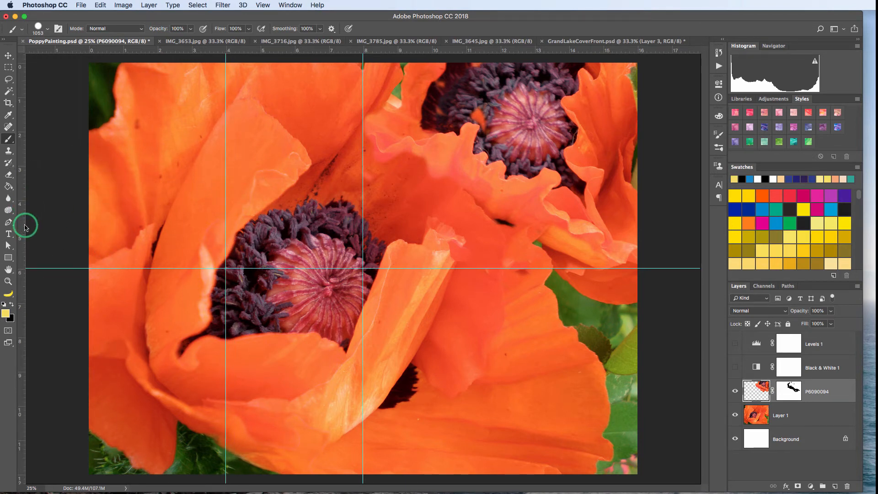
mouse_move(21, 221)
left_mouse_down()
mouse_move(541, 214)
mouse_move(513, 201)
mouse_move(502, 213)
left_mouse_up()
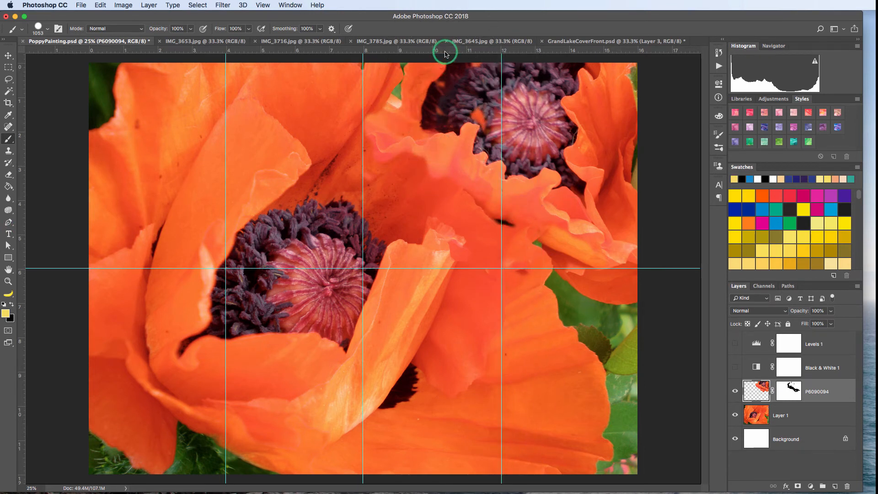
left_click_drag(446, 51, 456, 166)
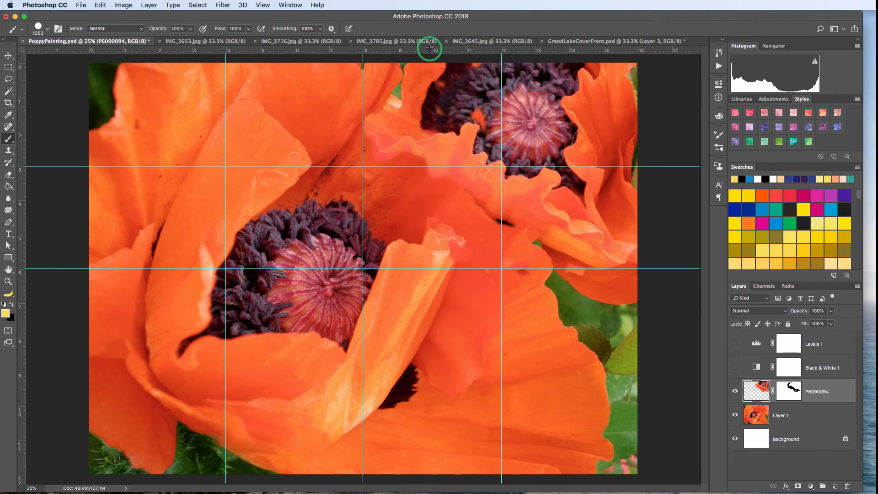
left_click_drag(428, 49, 438, 373)
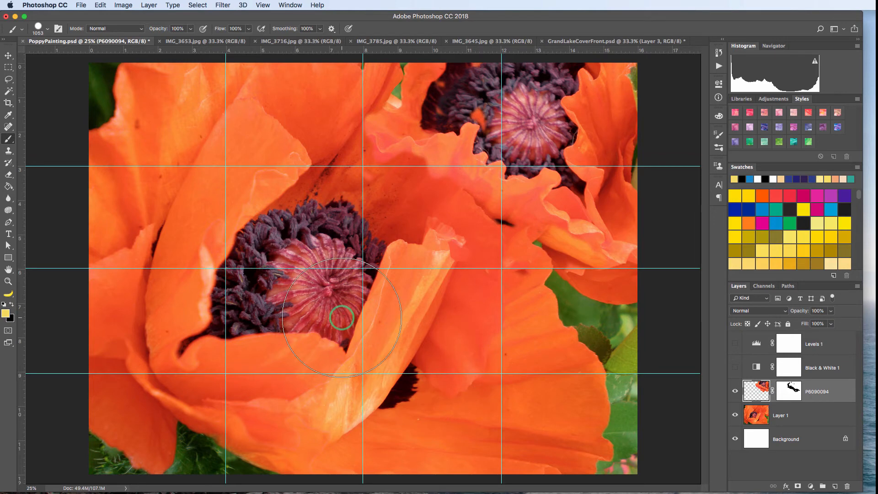
Hide the rulers around the guided poppy composite and show them again
left_click(340, 317)
left_click(298, 4)
left_click(261, 4)
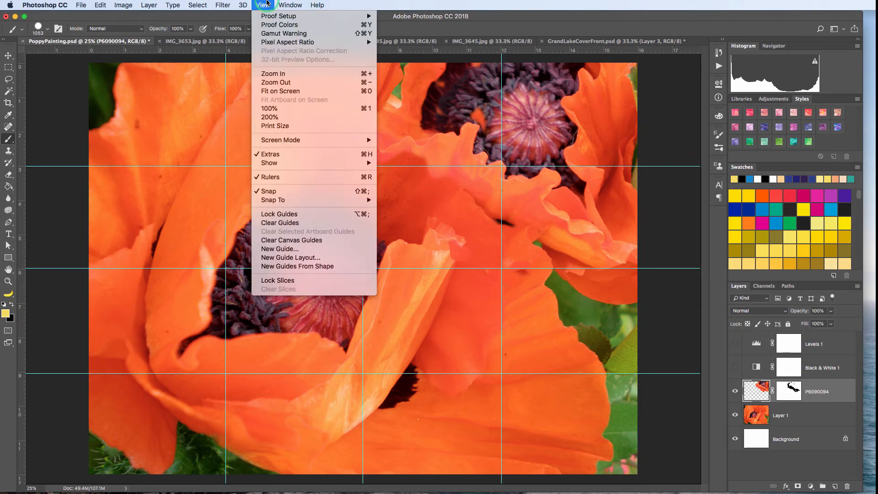
left_click(263, 180)
left_click(262, 4)
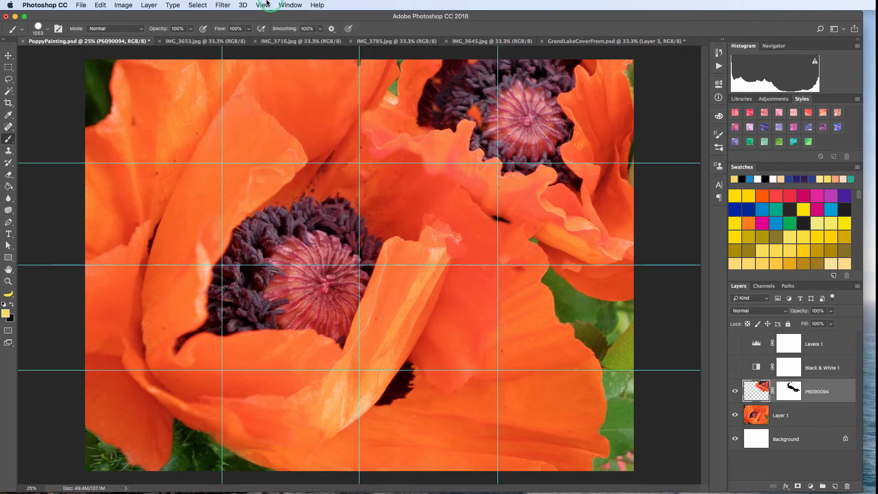
left_click(269, 178)
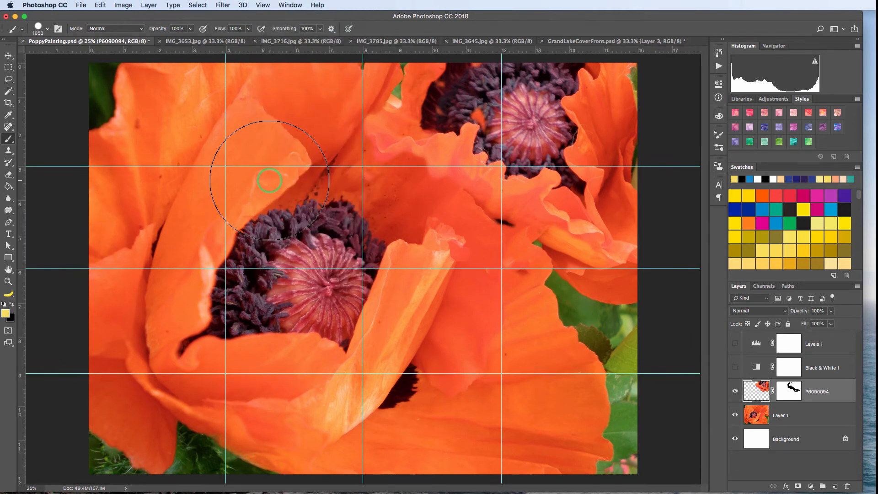
left_click(270, 182)
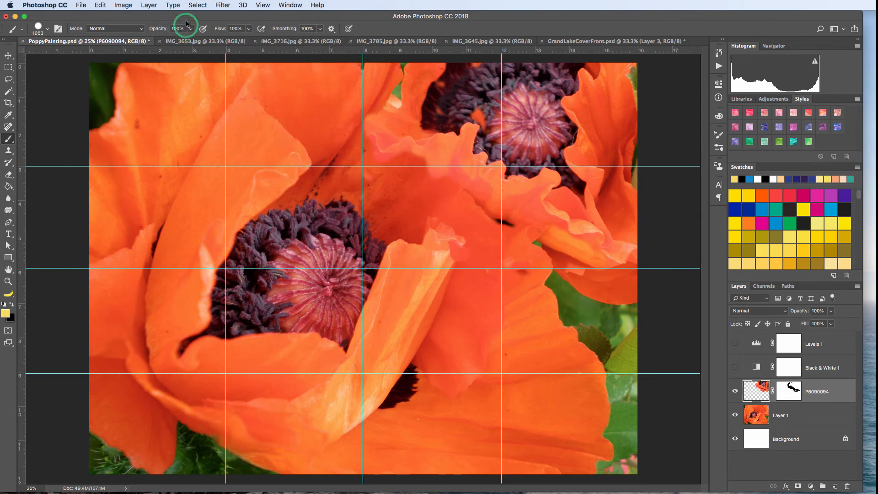
Overlay the IMG_3653 painting on the poppy composite at 58% opacity for comparison, and delete its layer
left_click(197, 42)
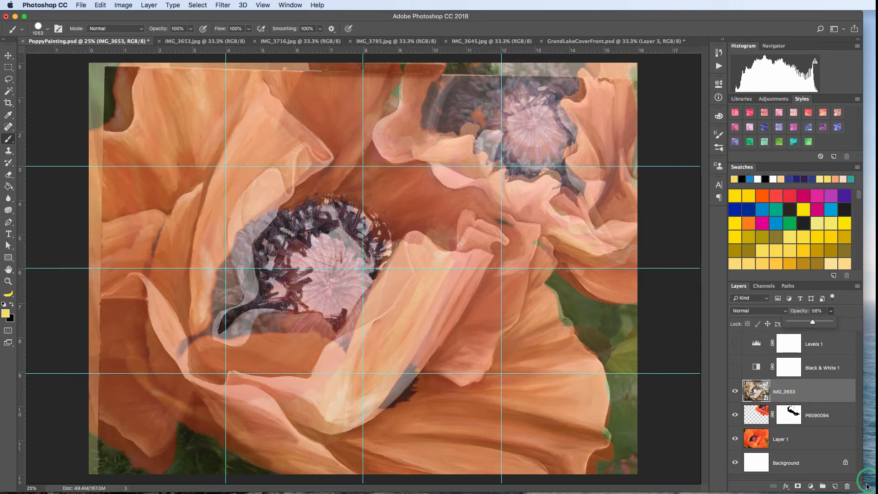
left_click(847, 487)
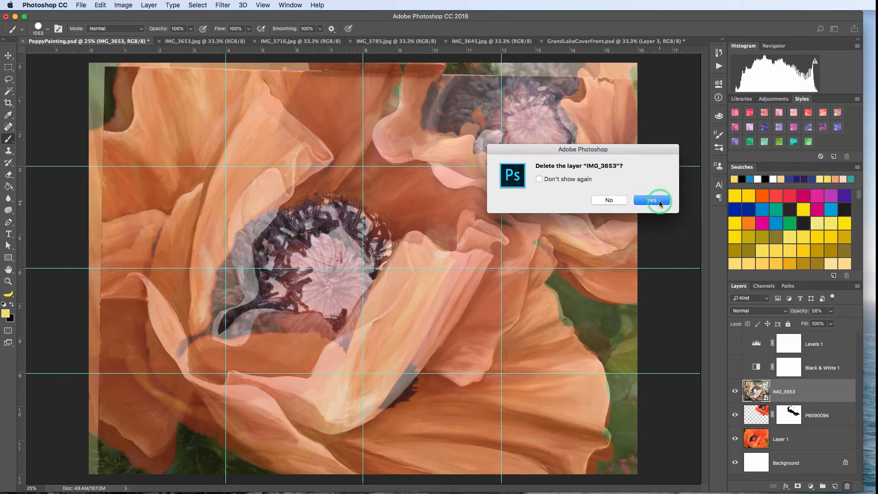
left_click(652, 200)
left_click(735, 344)
left_click(735, 344)
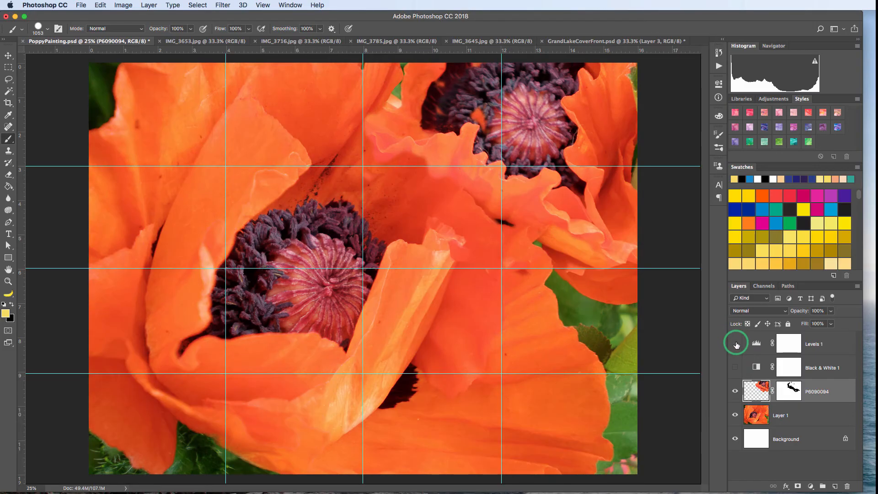
Switch to GrandLakeCoverFront.psd, make the Layer 3 copy photo visible, and select it
left_click(603, 42)
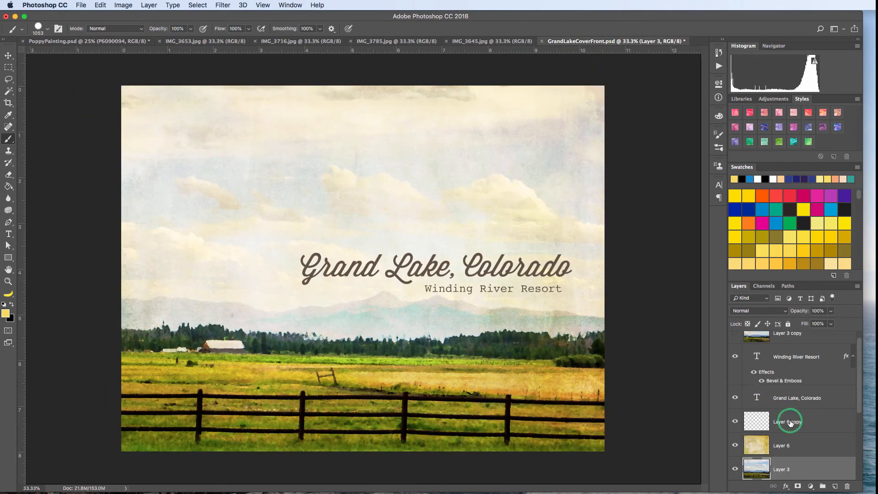
scroll(817, 437, "up", 1)
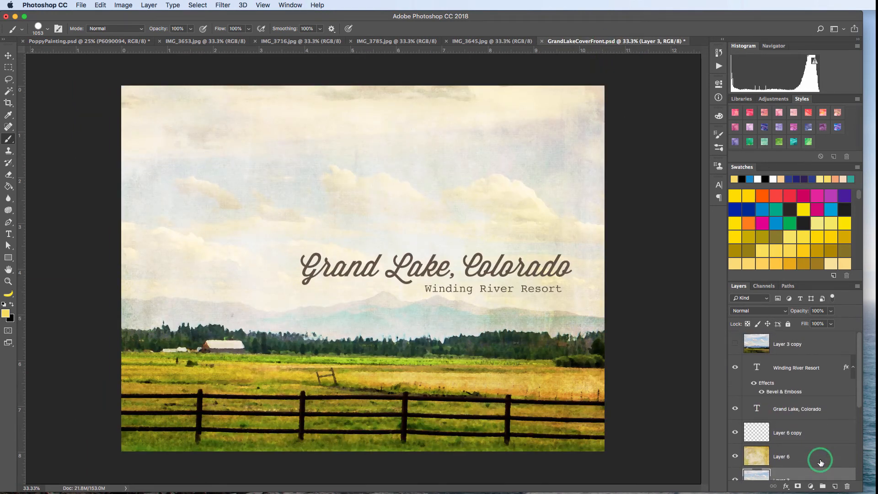
left_click(819, 462)
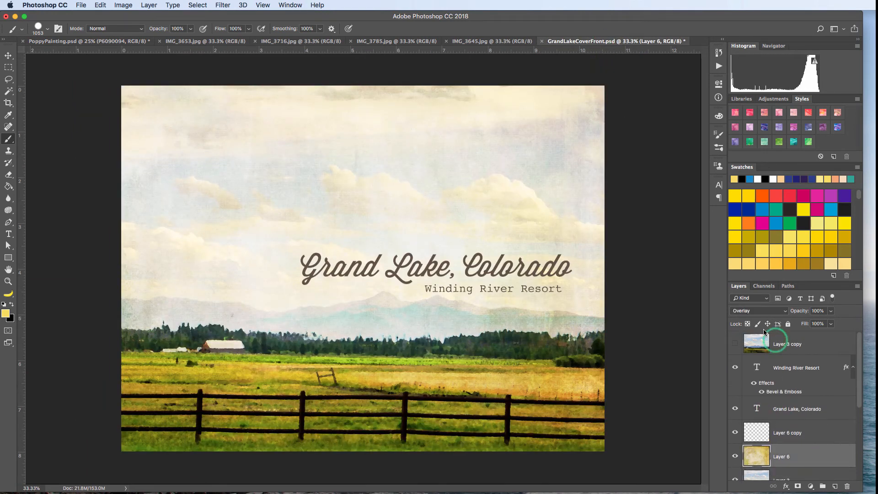
left_click(736, 349)
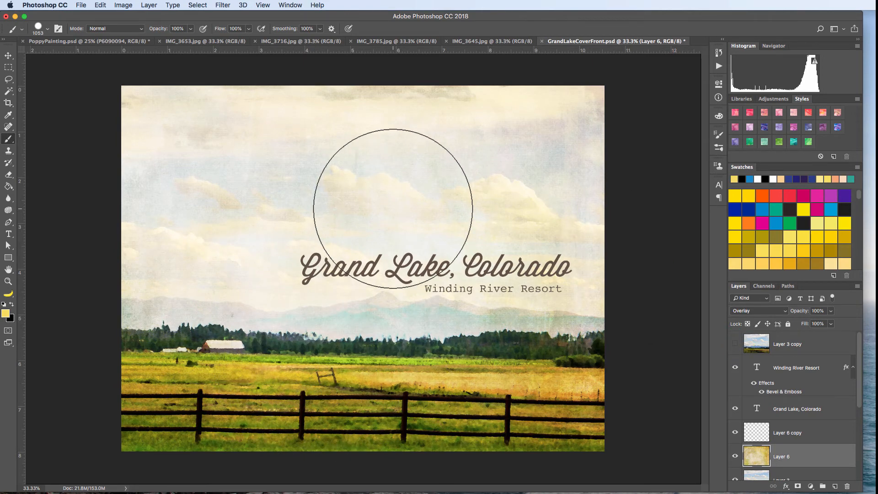
left_click(734, 344)
left_click(795, 350)
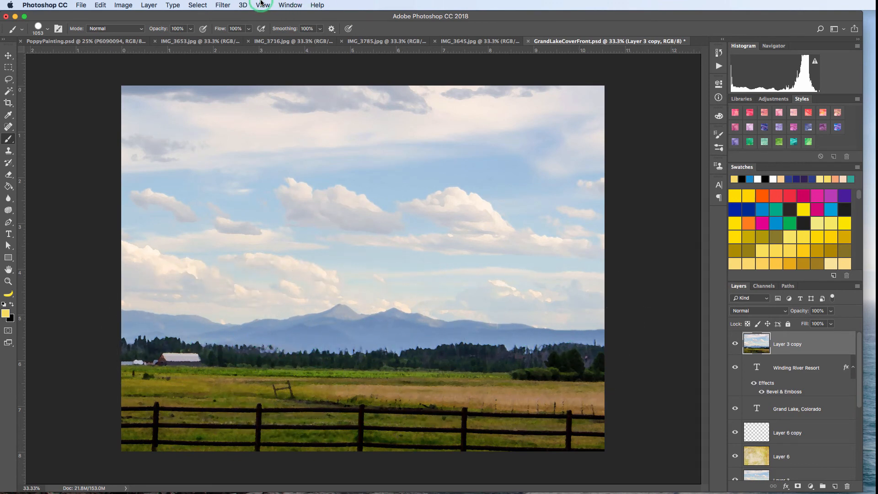
Open the Filter Gallery on Layer 3 copy and examine the Cutout preview across the sky, barn and fence
left_click(223, 5)
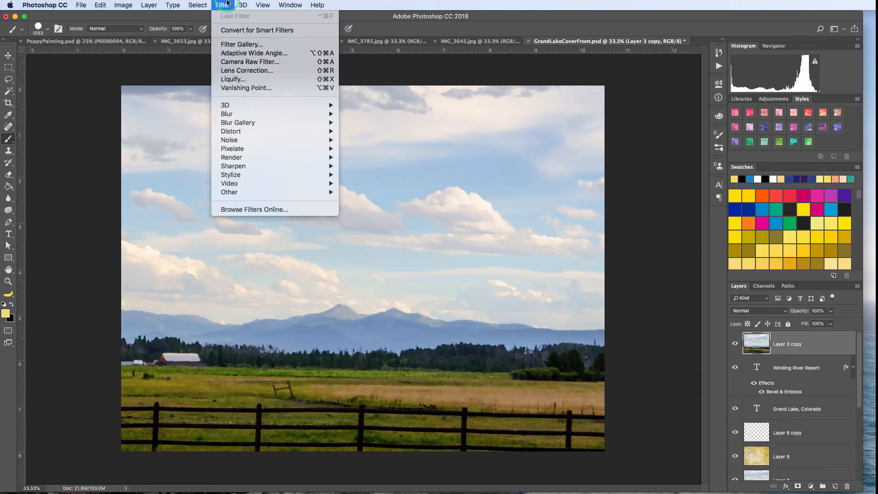
left_click(234, 44)
left_click(294, 138)
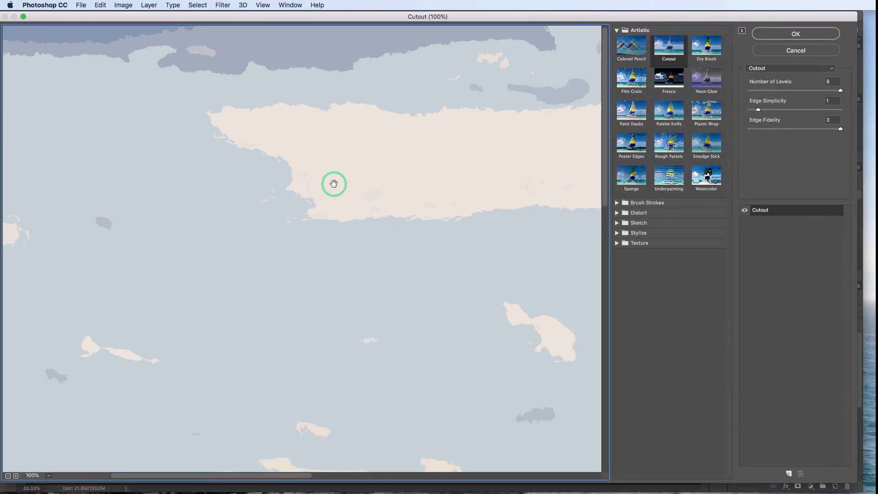
scroll(342, 183, "down", 10)
scroll(316, 366, "down", 2)
scroll(316, 366, "down", 2)
scroll(317, 367, "up", 10)
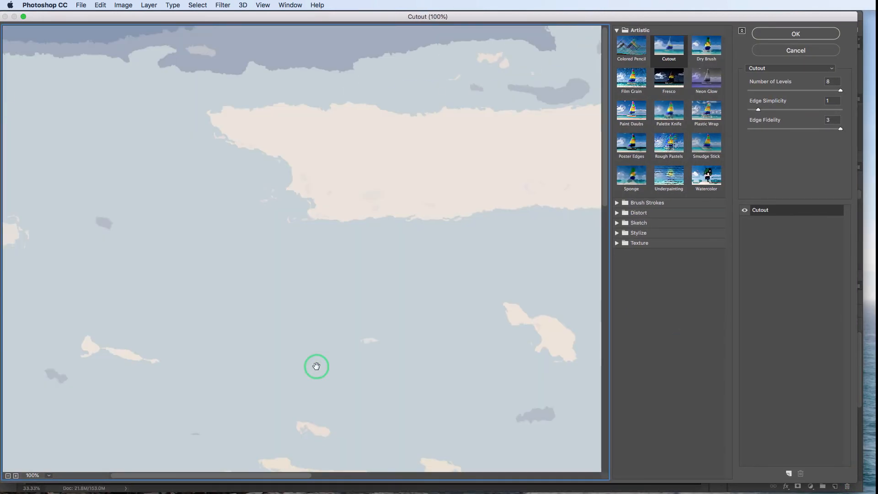
scroll(466, 160, "down", 10)
scroll(400, 157, "up", 3)
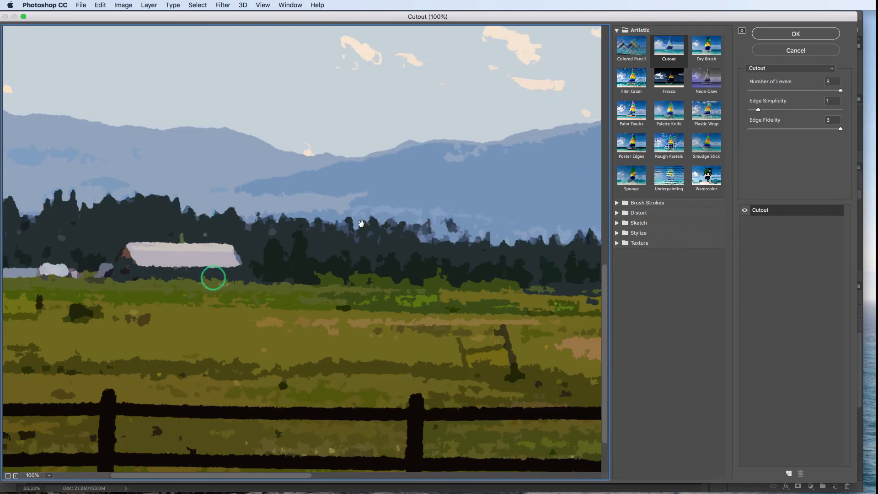
Preview the Poster Edges and Paint Daubs filters on the landscape, and leave the Filter Gallery without applying one
left_click(706, 48)
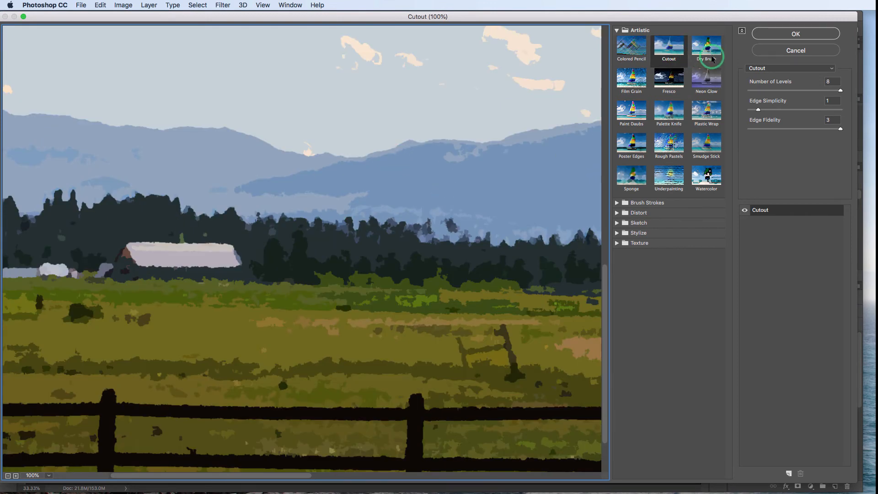
left_click(635, 145)
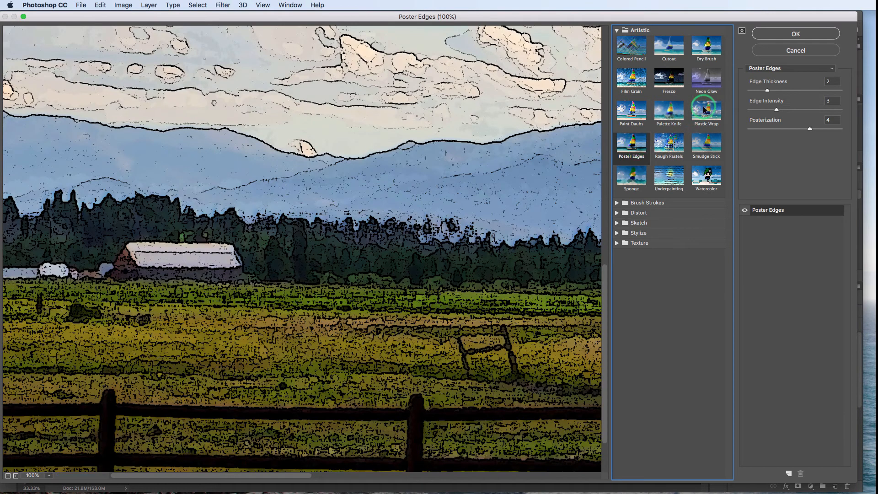
left_click(642, 114)
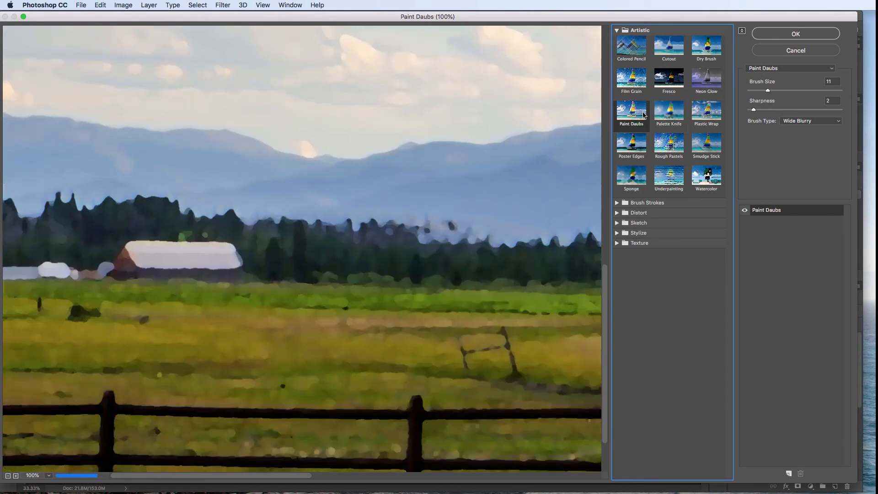
left_click(810, 51)
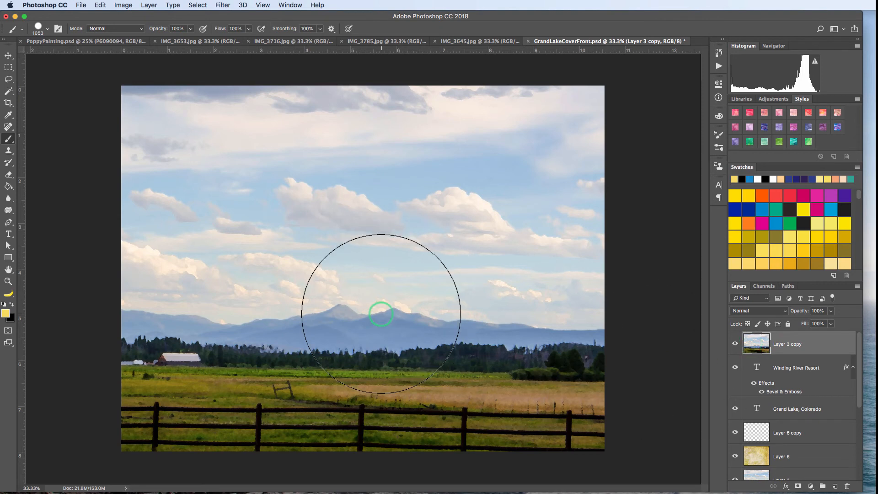
Hide Layer 3 copy, and turn the Layer 3 photo's visibility off and on to compare the cover
left_click(735, 343)
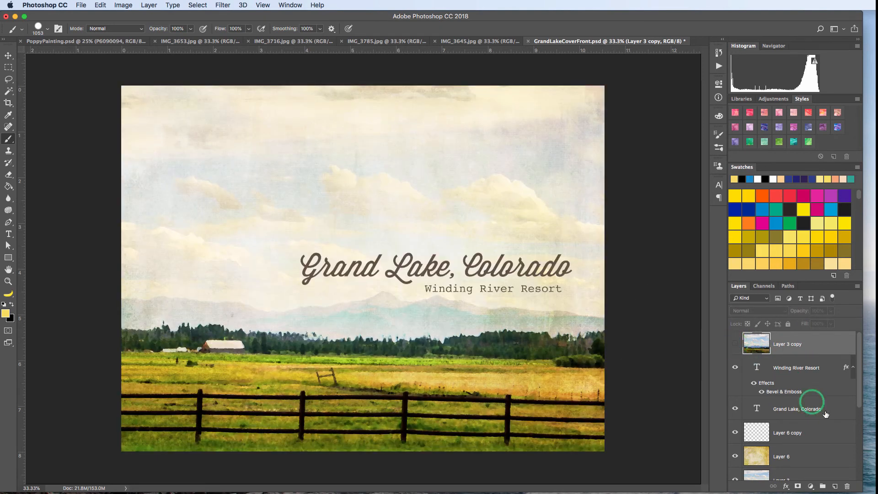
scroll(832, 411, "down", 3)
left_click(783, 418)
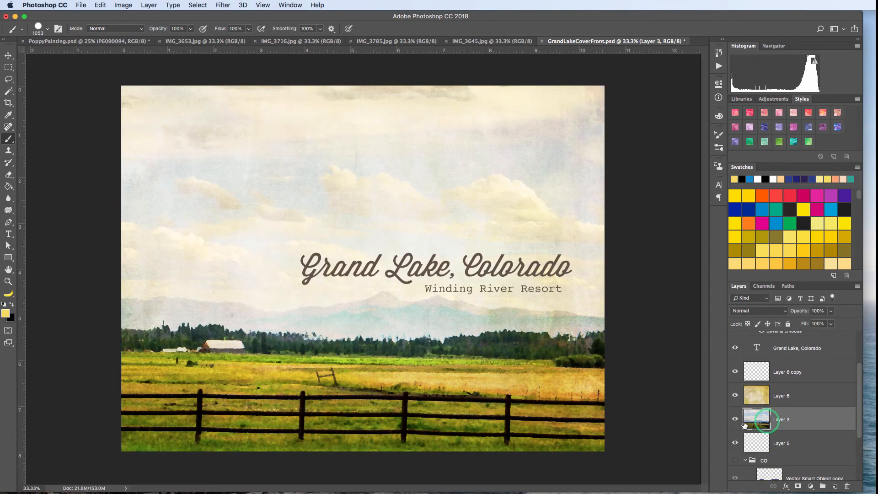
left_click(735, 419)
left_click(735, 419)
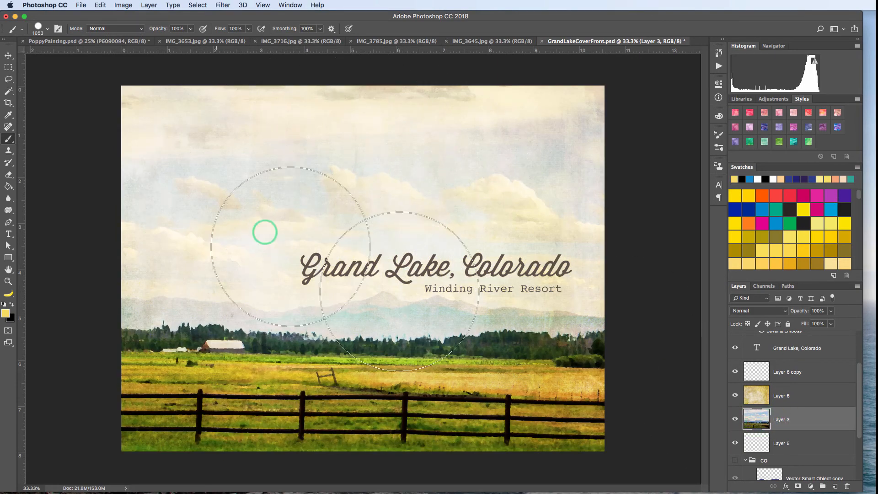
Turn the Layer 6 texture off and on to compare its effect on the photo, and select Layer 6
left_click(734, 395)
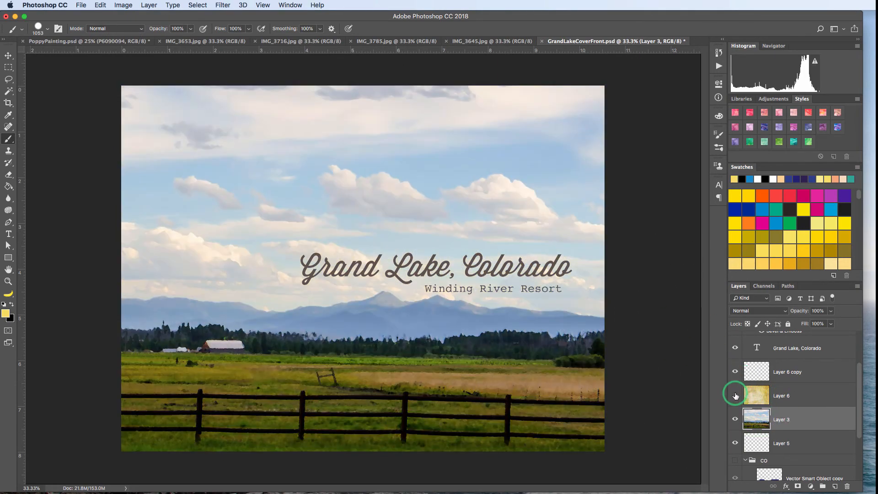
left_click(734, 395)
left_click(760, 397)
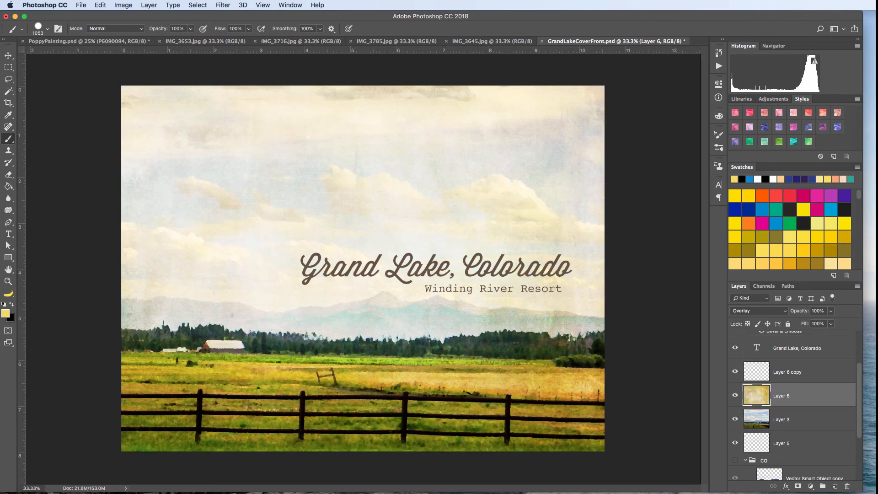
Place KPertiet_CherishedArtistryNo2-2.jpg as an embedded image from the CherishedArtistryNo2 folder in Desktop/Digital Scrapbooking/Papers
left_click(80, 6)
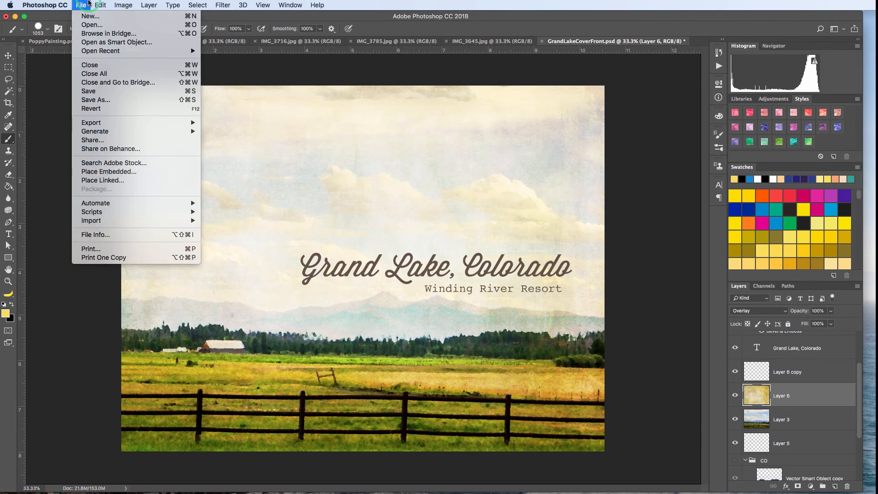
left_click(86, 173)
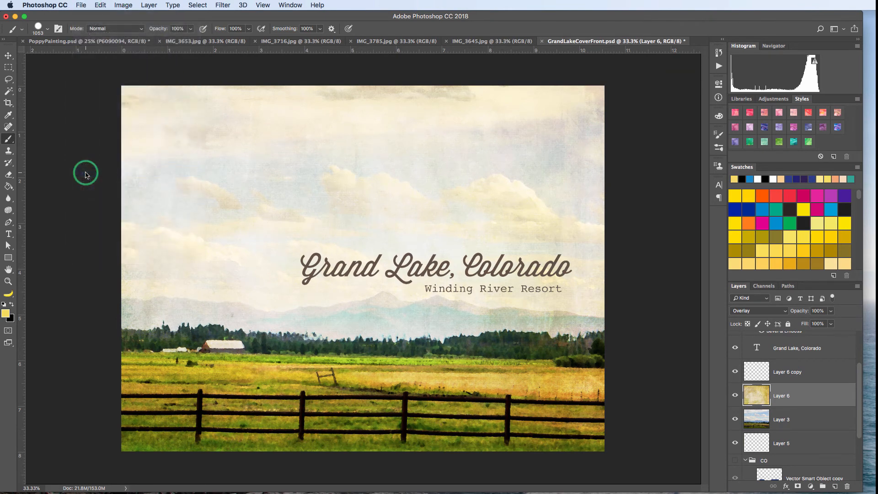
left_click(330, 105)
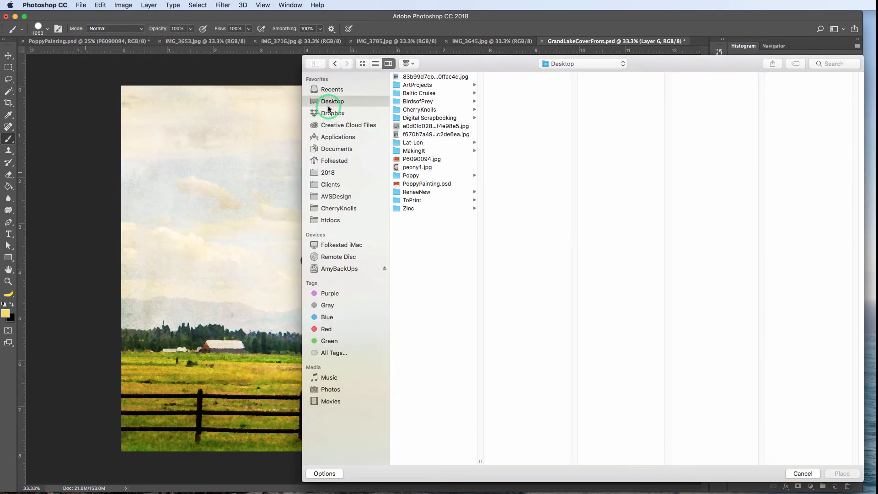
left_click(423, 118)
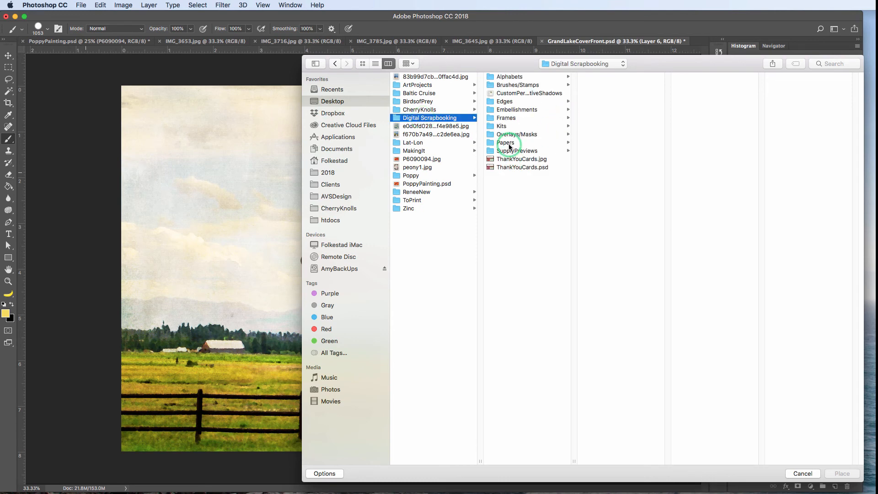
left_click(507, 142)
left_click(704, 85)
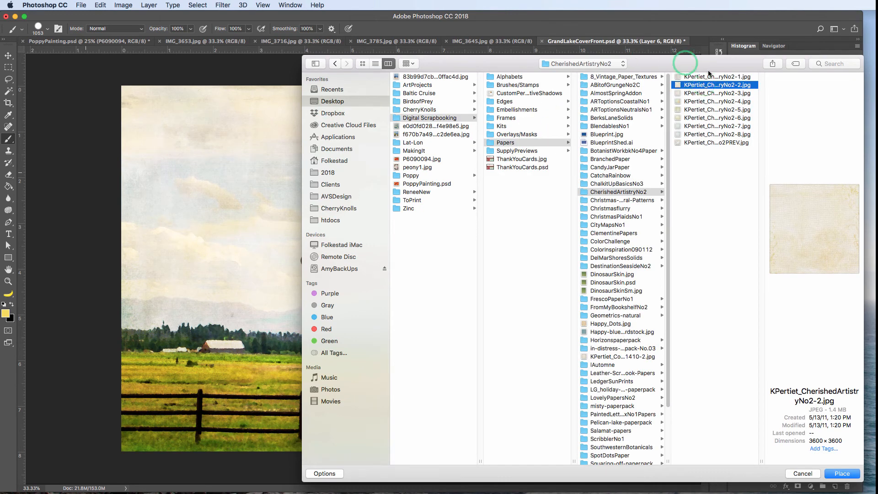
left_click(835, 475)
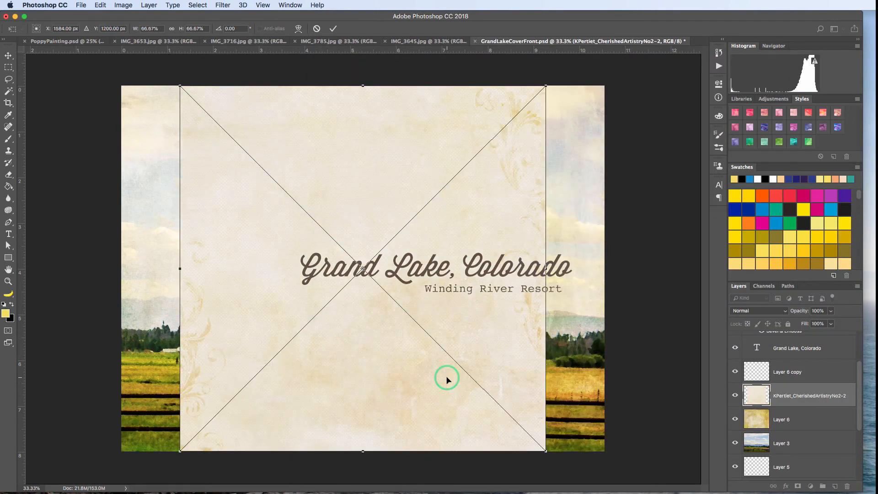
Enlarge the placed paper texture to 89.25% so it covers the whole canvas, and select Layer 6
left_click_drag(545, 451, 643, 486)
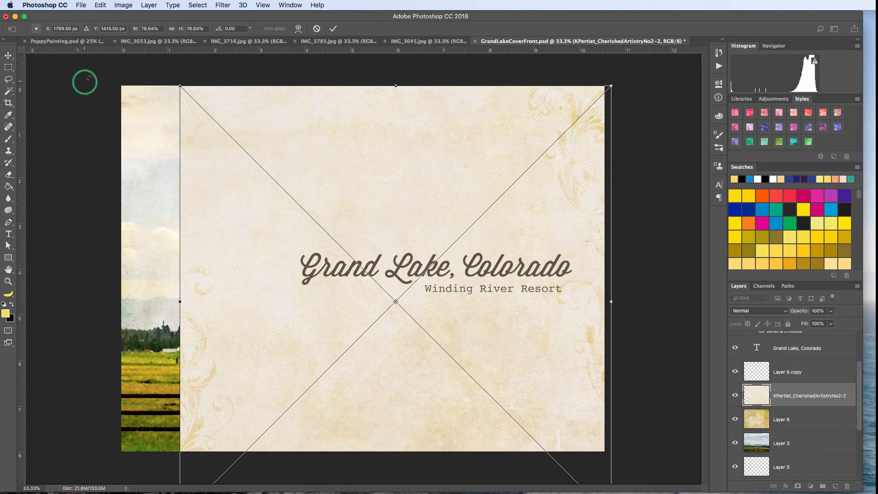
left_click_drag(180, 86, 96, 53)
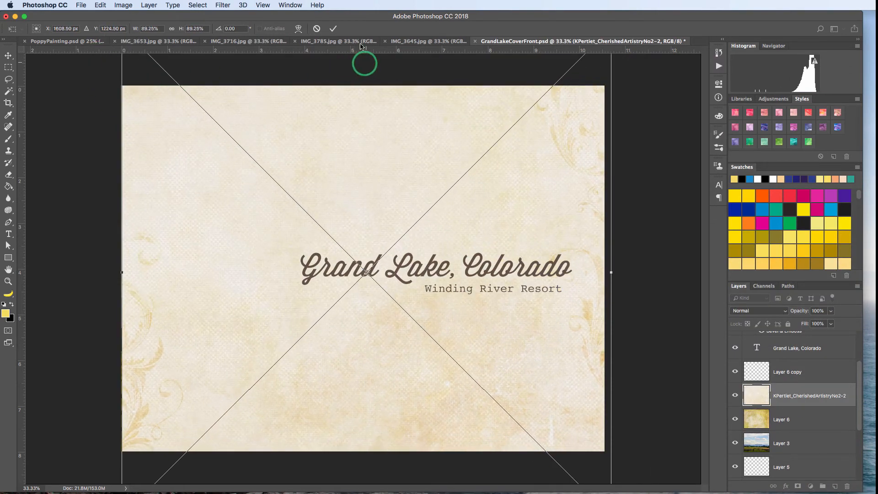
left_click(333, 30)
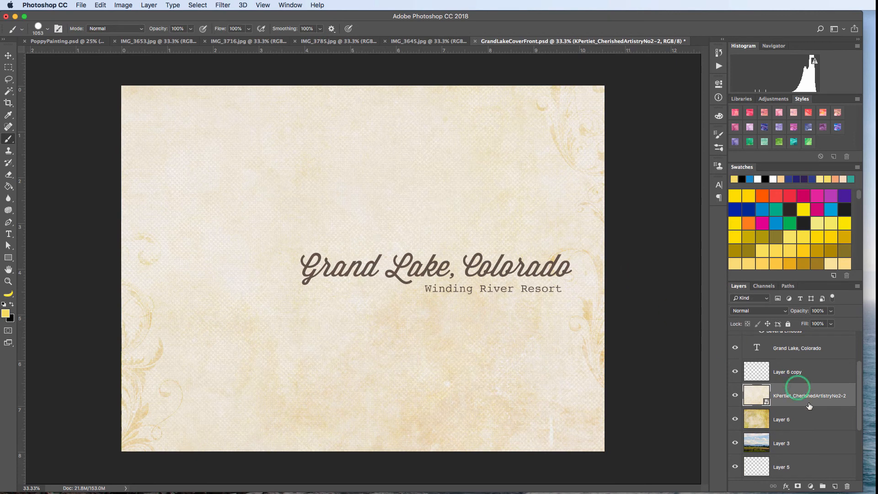
left_click(779, 419)
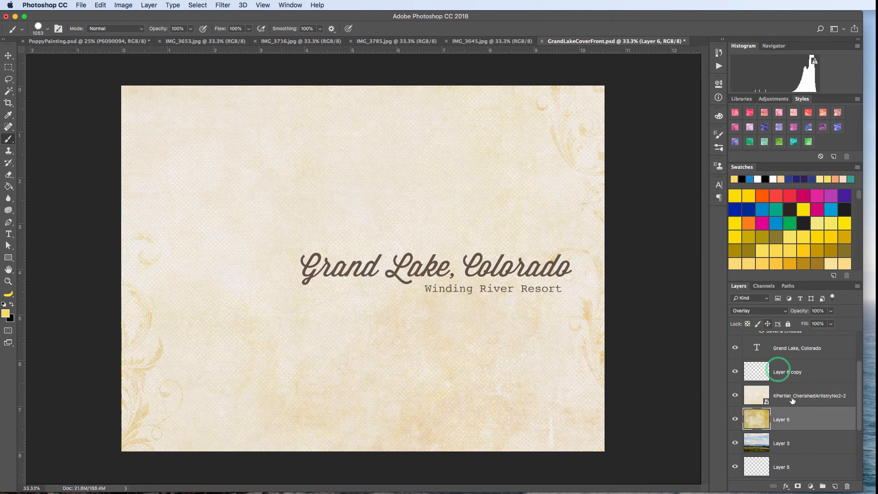
Set the KPertiet_CherishedArtistryNo2-2 paper layer's blend mode to Overlay and hide Layer 6 to judge the paper on its own
left_click(786, 396)
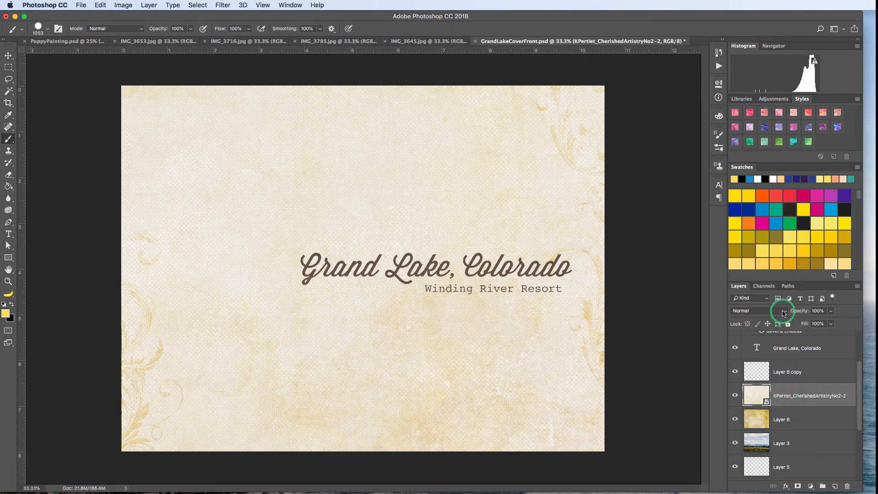
left_click(783, 313)
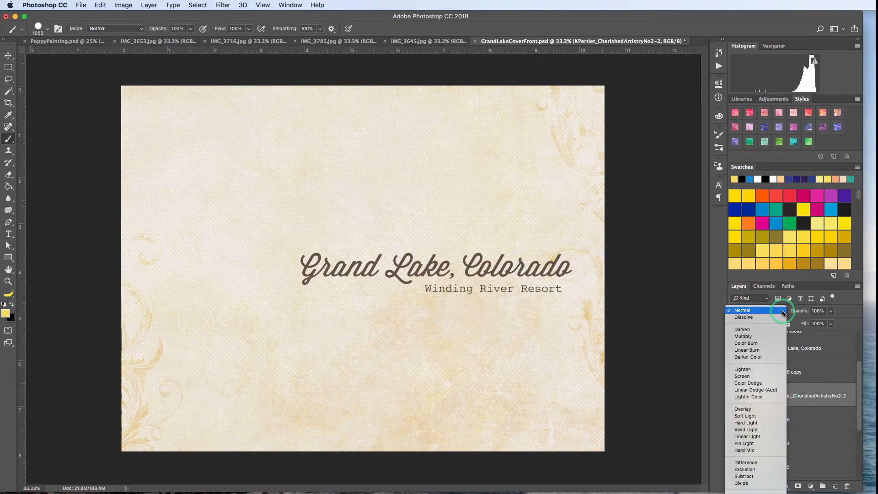
left_click(769, 409)
left_click(734, 418)
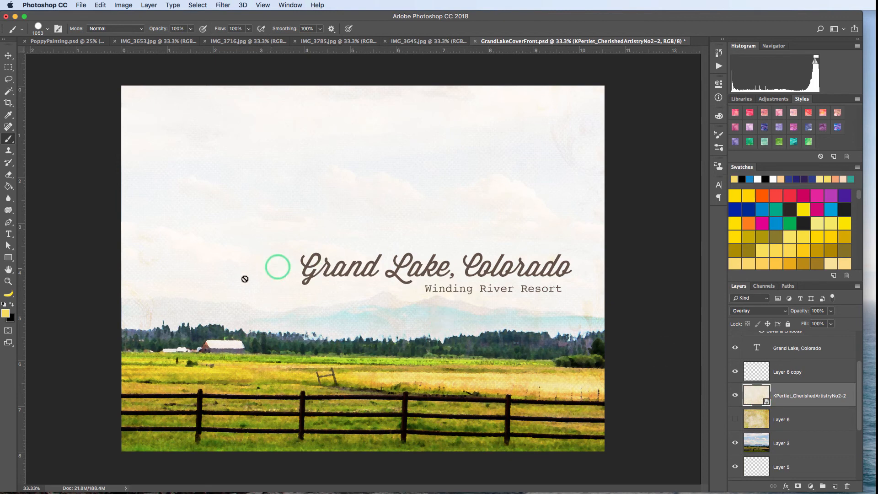
Compare the two textures by visibility, turn Layer 6 back on, and delete the KPertiet_CherishedArtistryNo2-2 paper layer
left_click(734, 395)
left_click(734, 420)
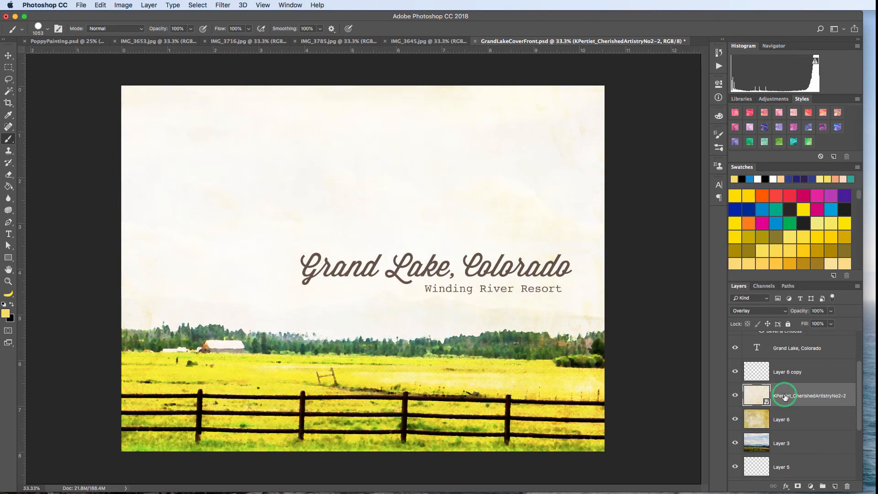
key("Delete")
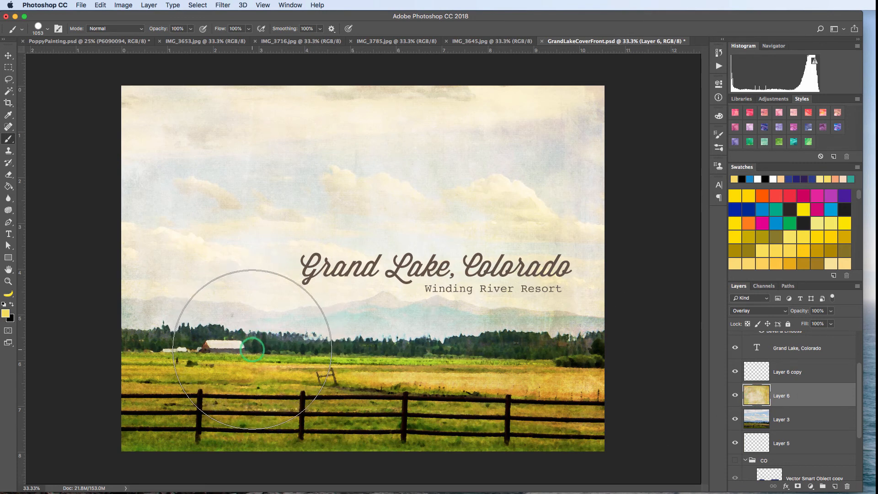
Hide the "Grand Lake, Colorado" and "Winding River Resort" text layers on the cover
scroll(833, 411, "up", 1)
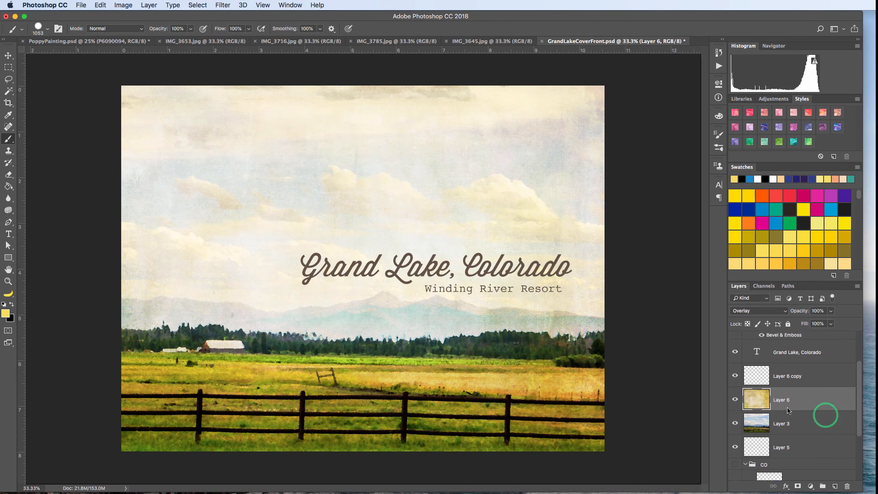
scroll(758, 388, "up", 1)
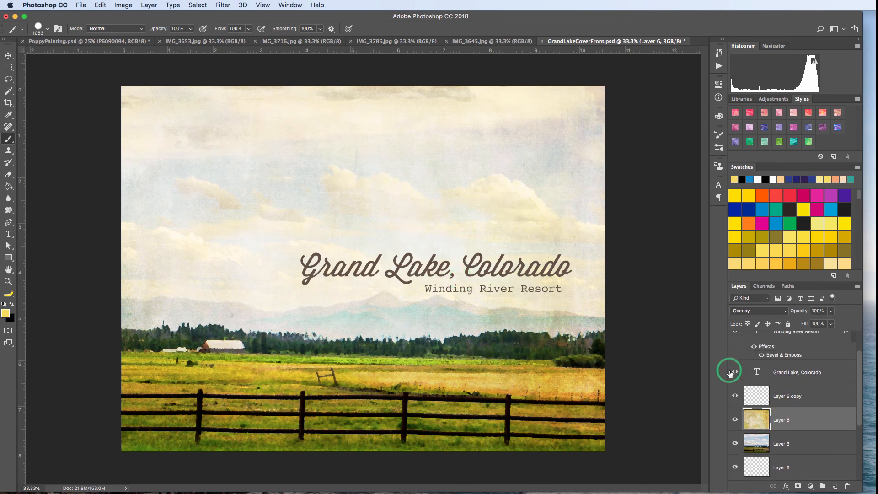
left_click(735, 372)
scroll(811, 392, "up", 2)
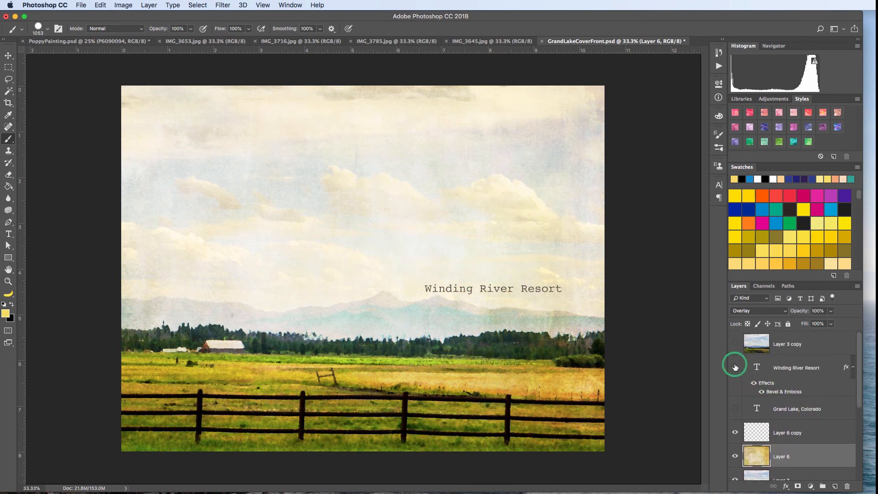
left_click(735, 366)
scroll(851, 434, "down", 3)
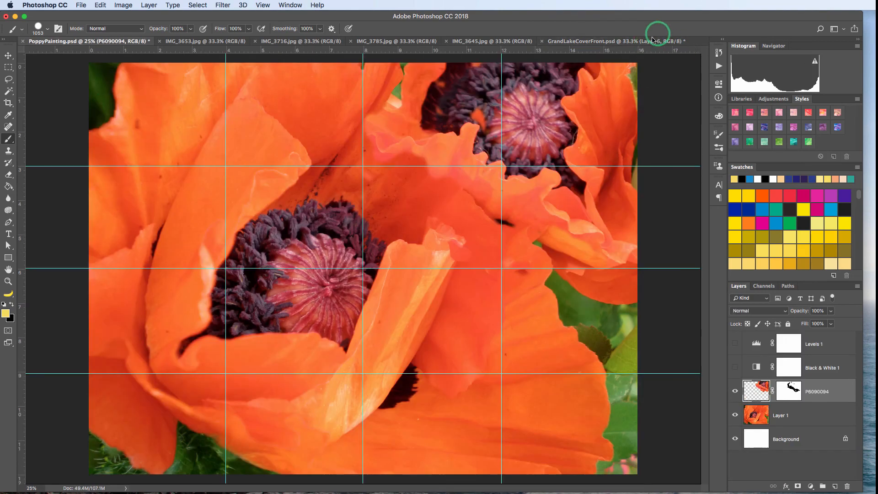
Return to GrandLakeCoverFront.psd and examine the Layer 6 texture and the Layer 3 photo beneath it, selecting Layer 3
left_click(651, 42)
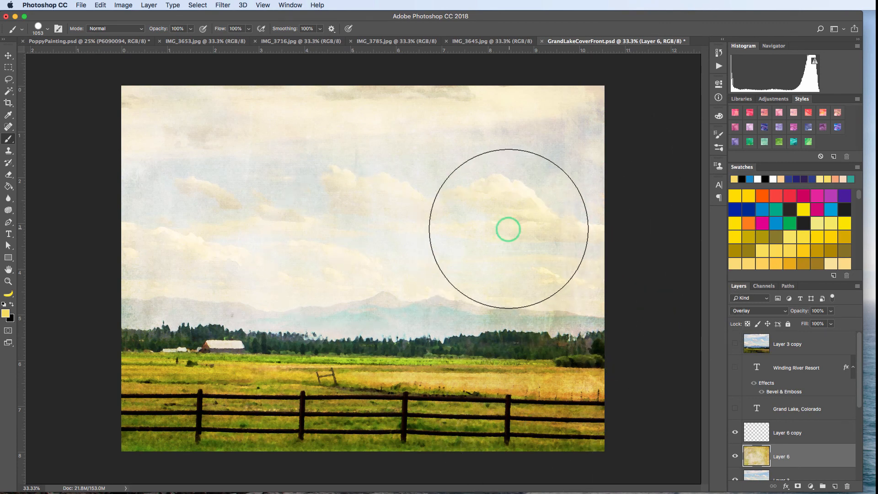
scroll(821, 402, "down", 1)
left_click(766, 442)
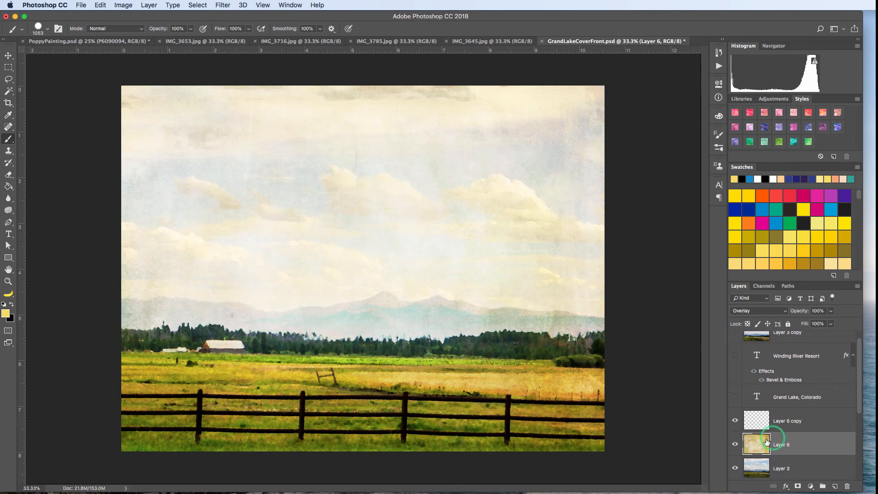
left_click(777, 438)
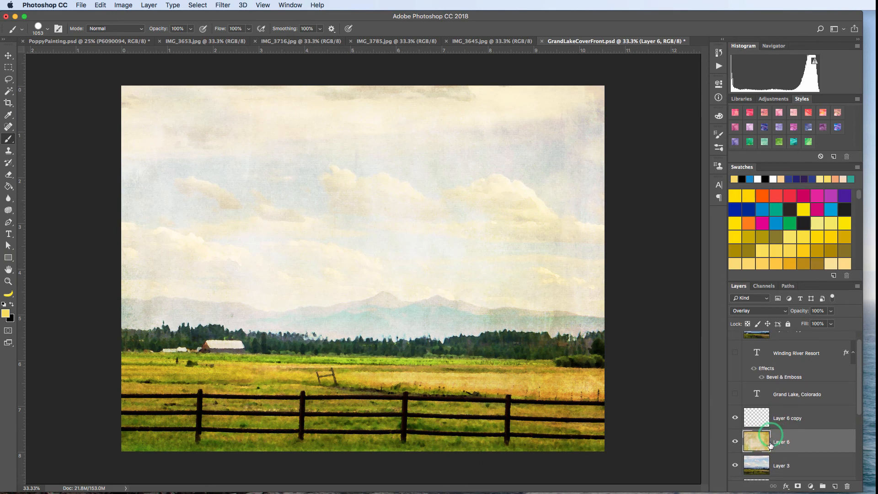
scroll(788, 437, "down", 1)
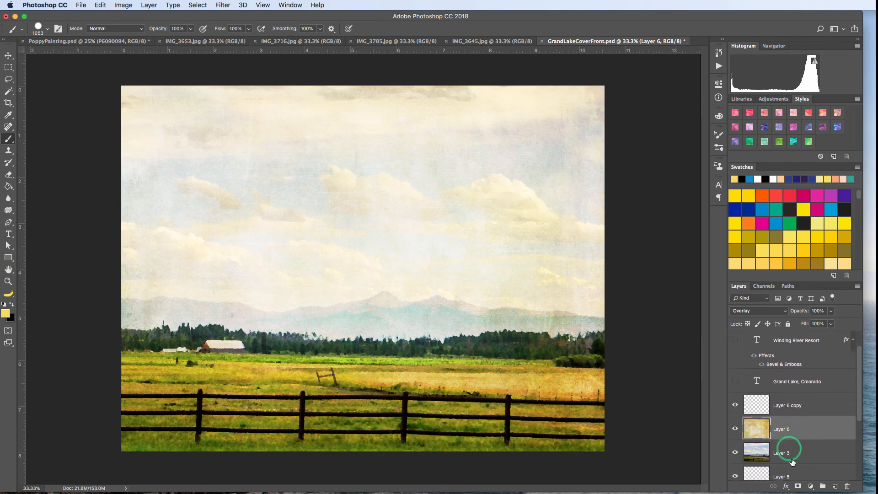
left_click(792, 459)
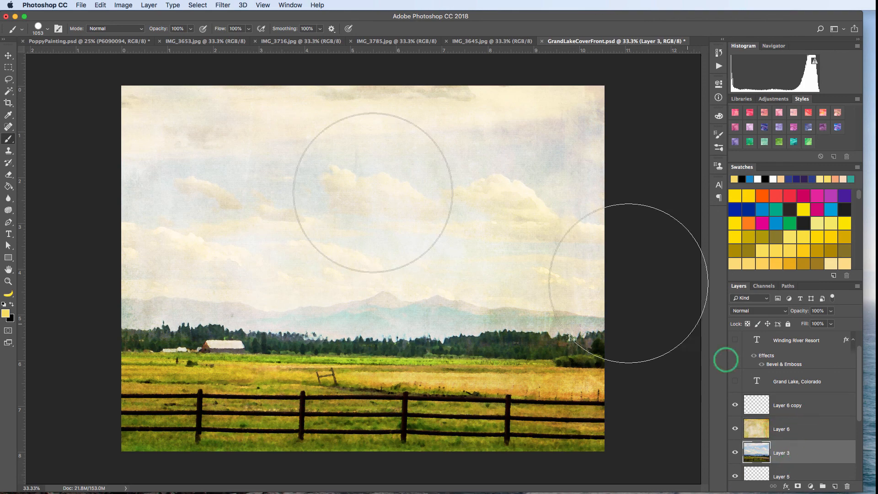
Close GrandLakeCoverFront.psd and return to the PoppyPainting.psd document
left_click(80, 42)
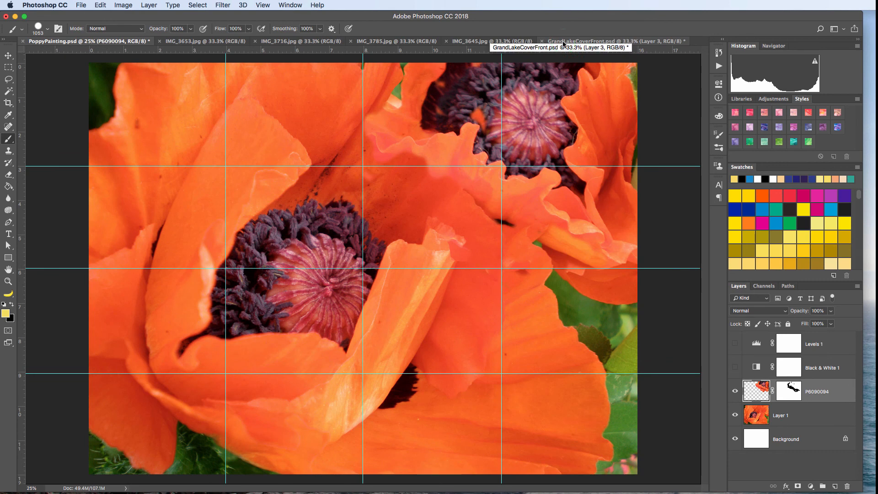
left_click(30, 42)
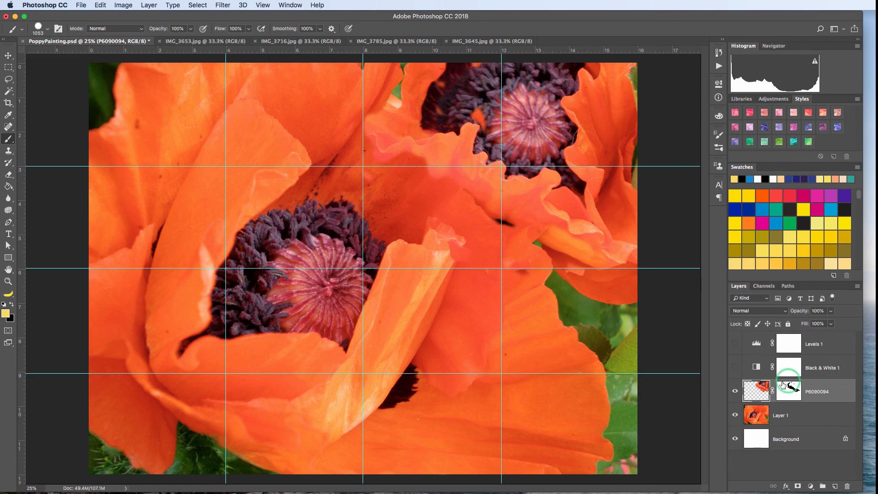
Turn the Black & White 1 and Levels 1 adjustment layers on to study the poppies' values, and hide both again
left_click(734, 367)
left_click(731, 342)
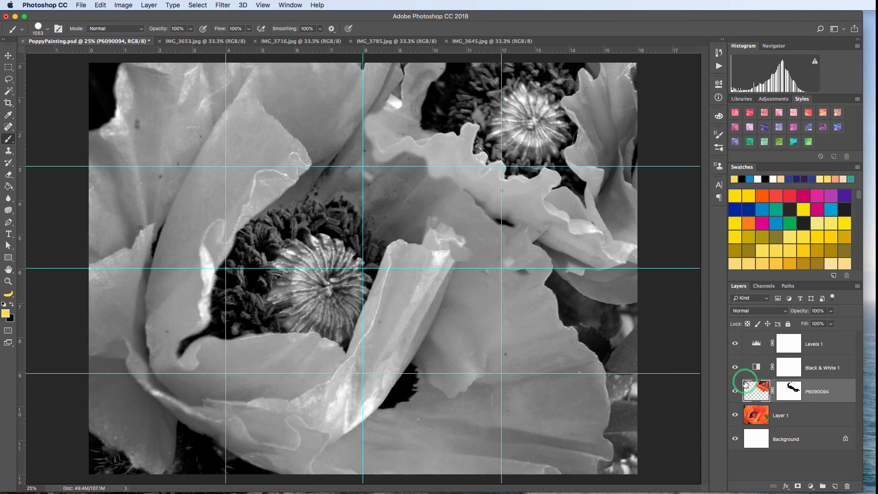
left_click(834, 369)
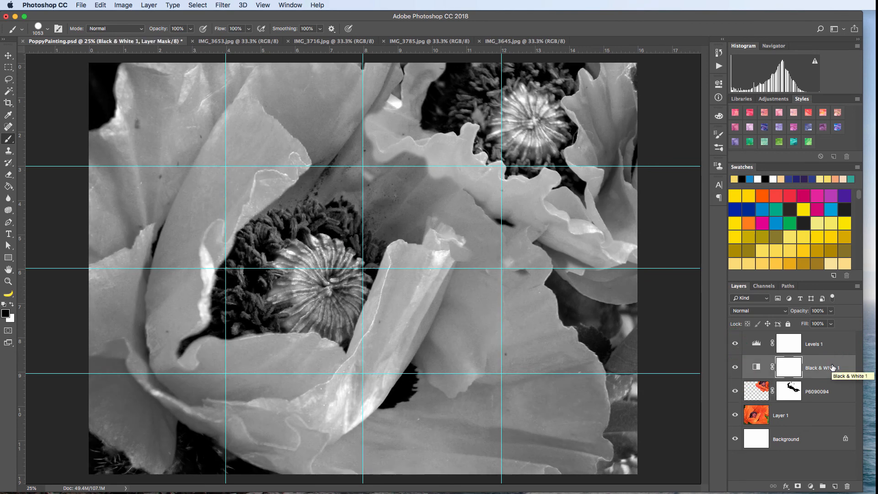
left_click(829, 373)
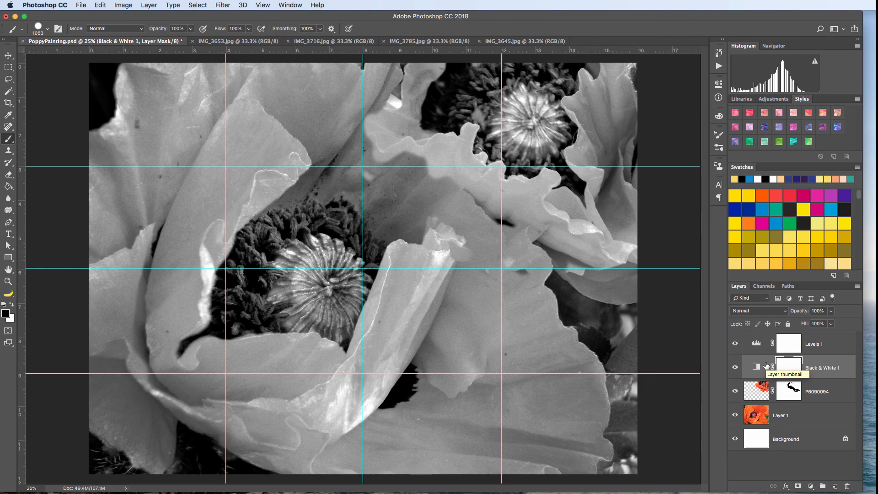
left_click(734, 343)
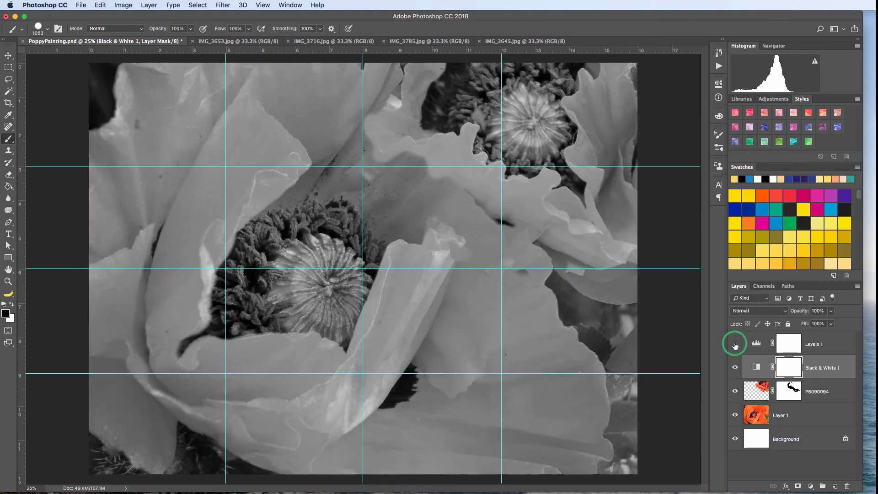
left_click(734, 366)
Select the Layer 1 poppy photo and activate the Move tool
left_click(816, 391)
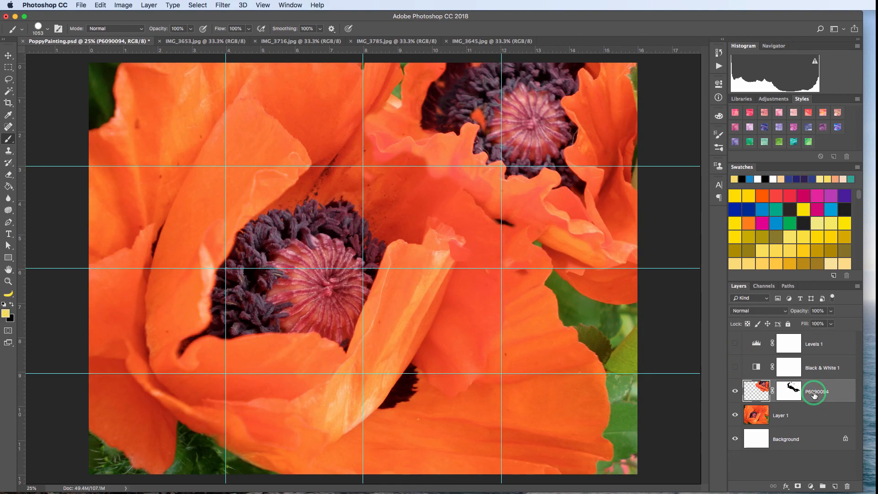
left_click(812, 412)
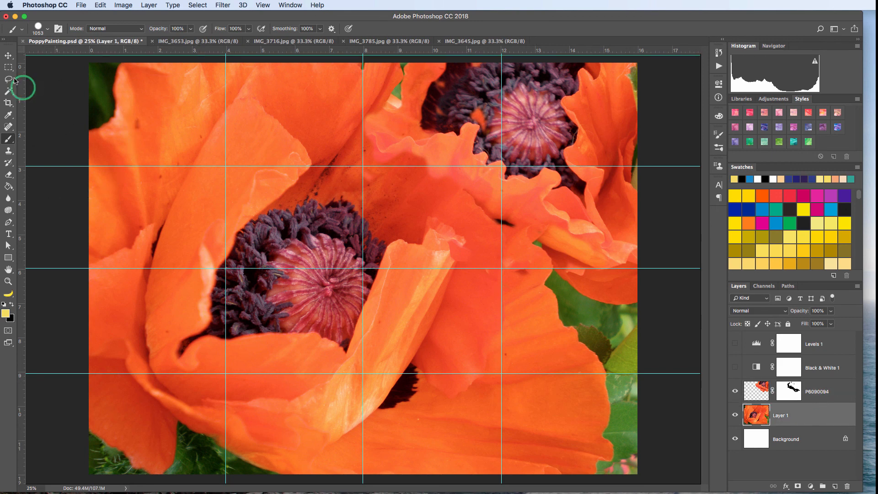
left_click(9, 55)
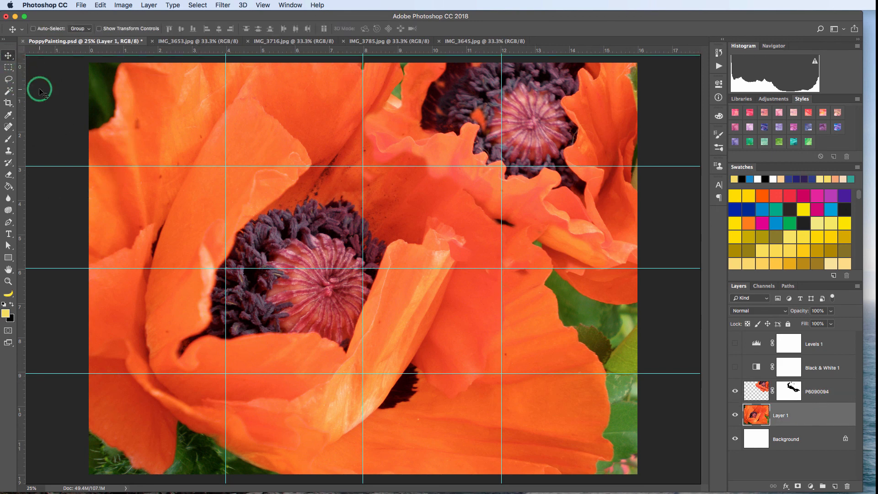